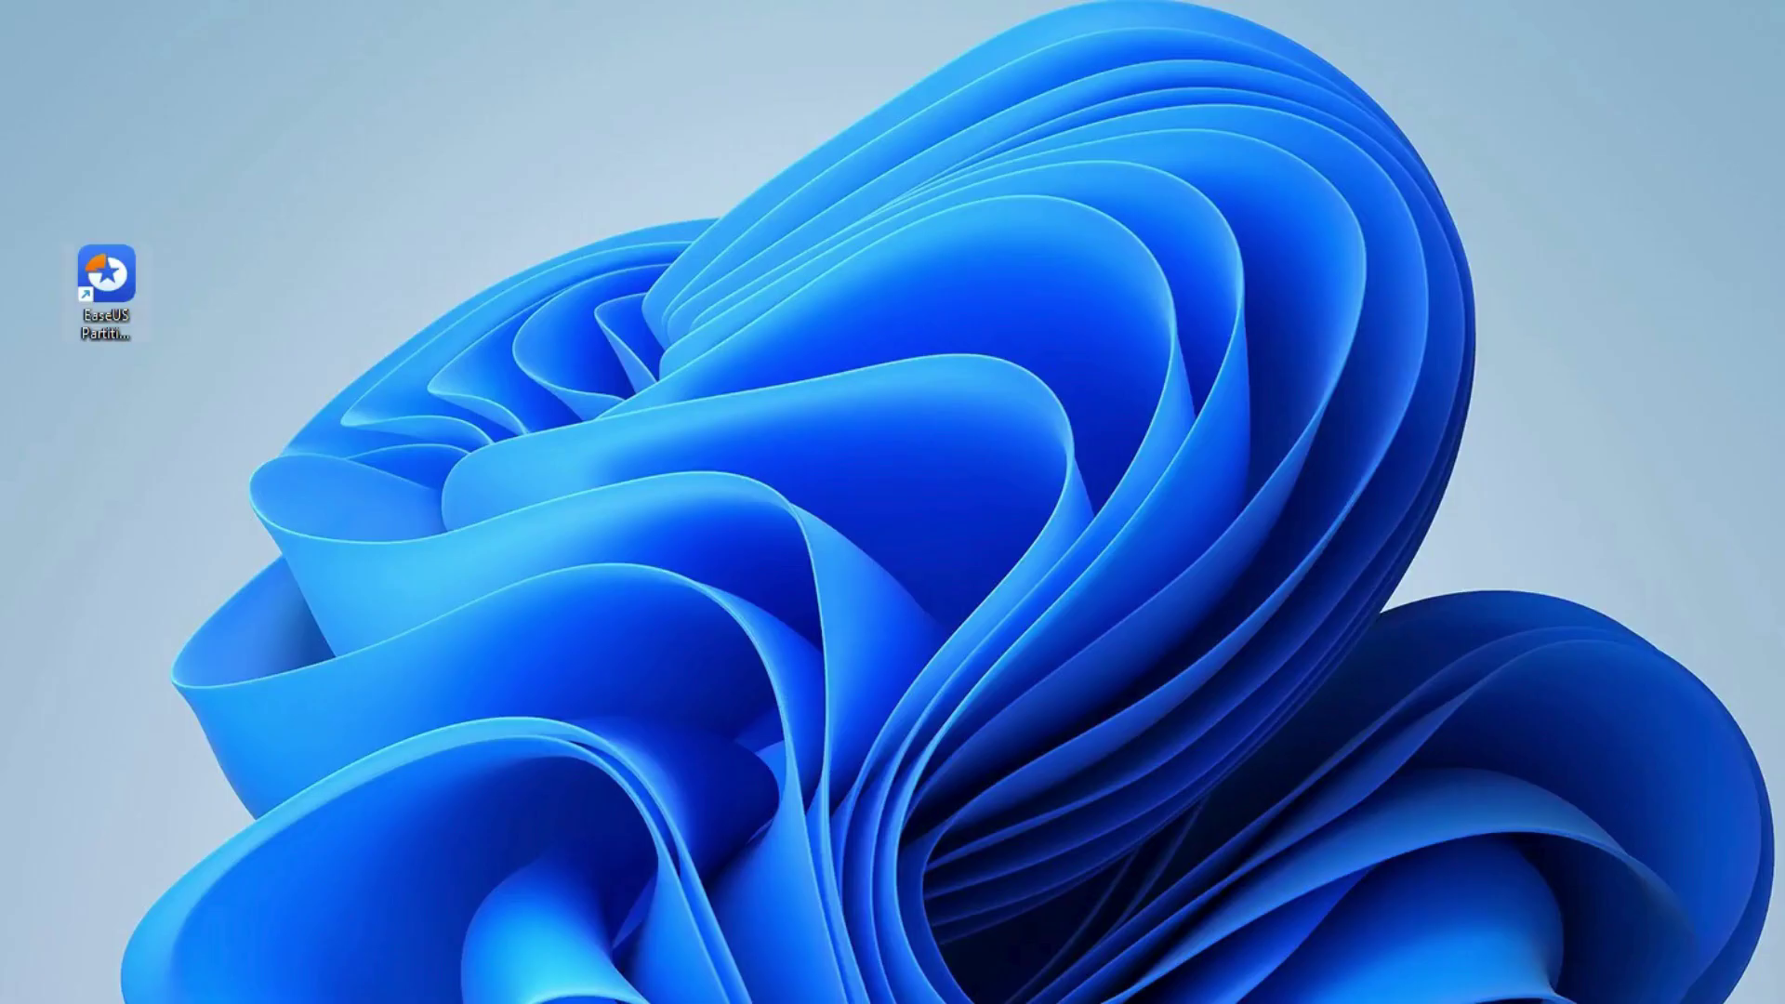
# Step: Launch EaseUS Partition Master and divide the new Kingston disk into two equal partitions
pyautogui.click(106, 279)
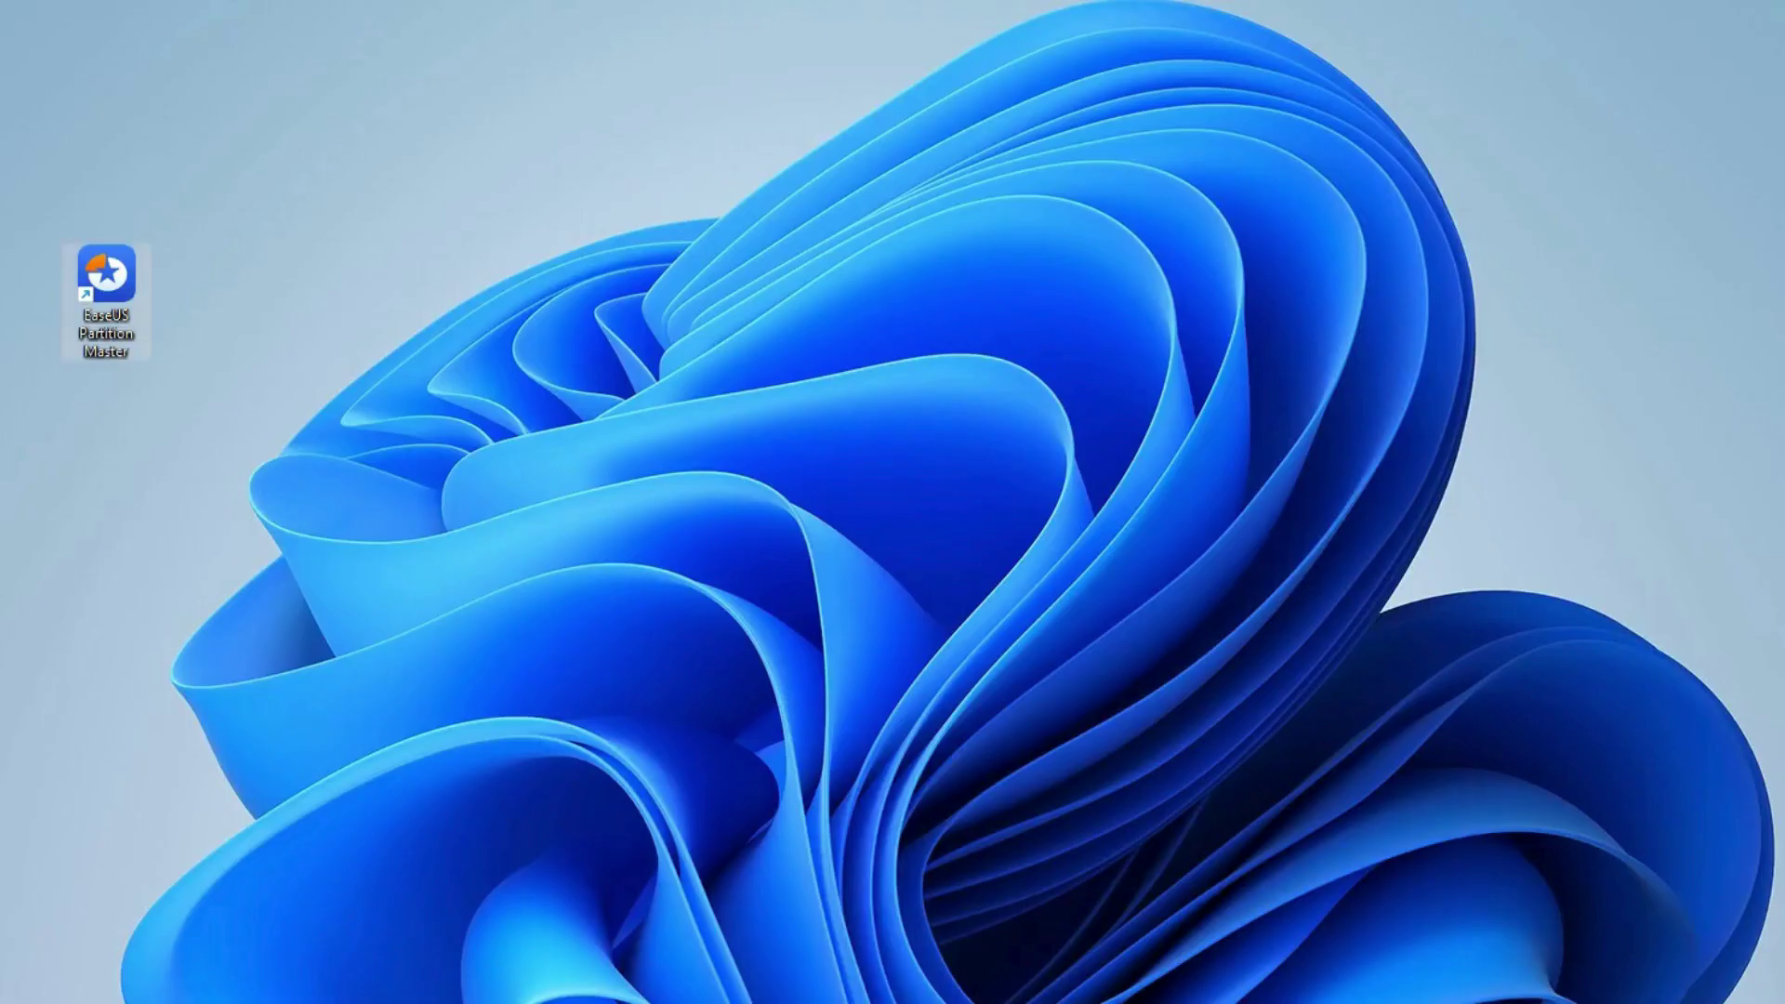
pyautogui.press('Return')
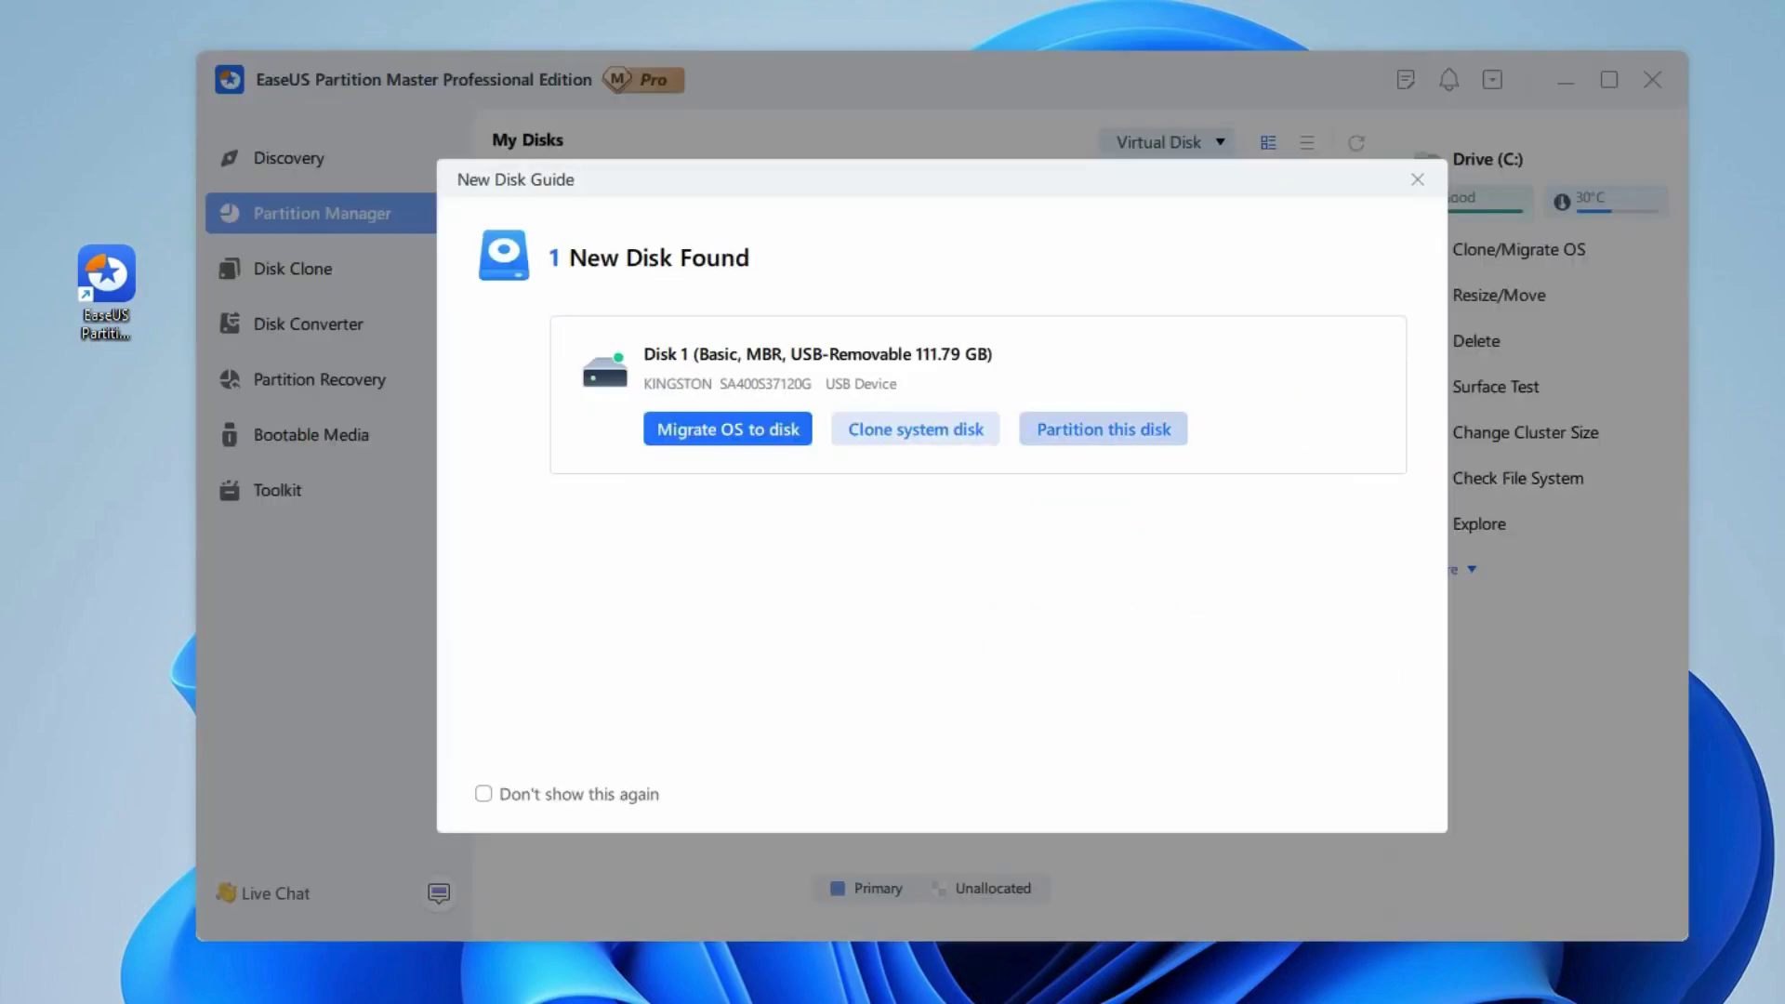
pyautogui.click(1103, 429)
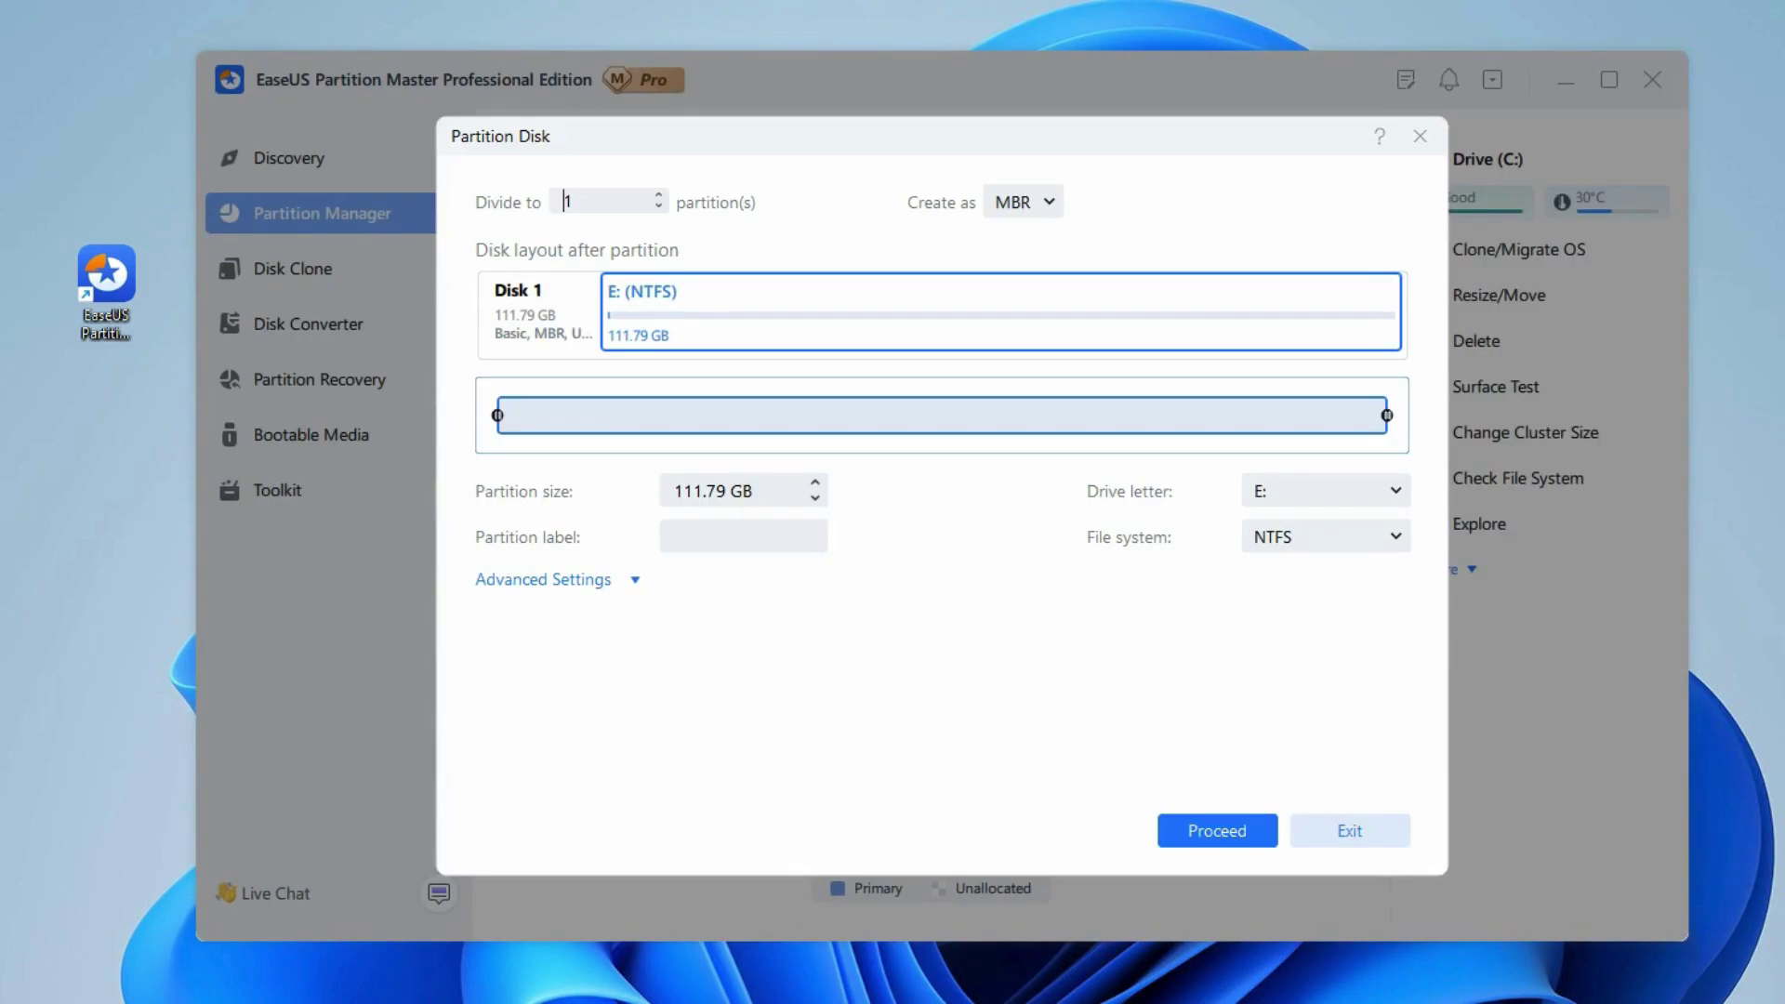
pyautogui.press('Up')
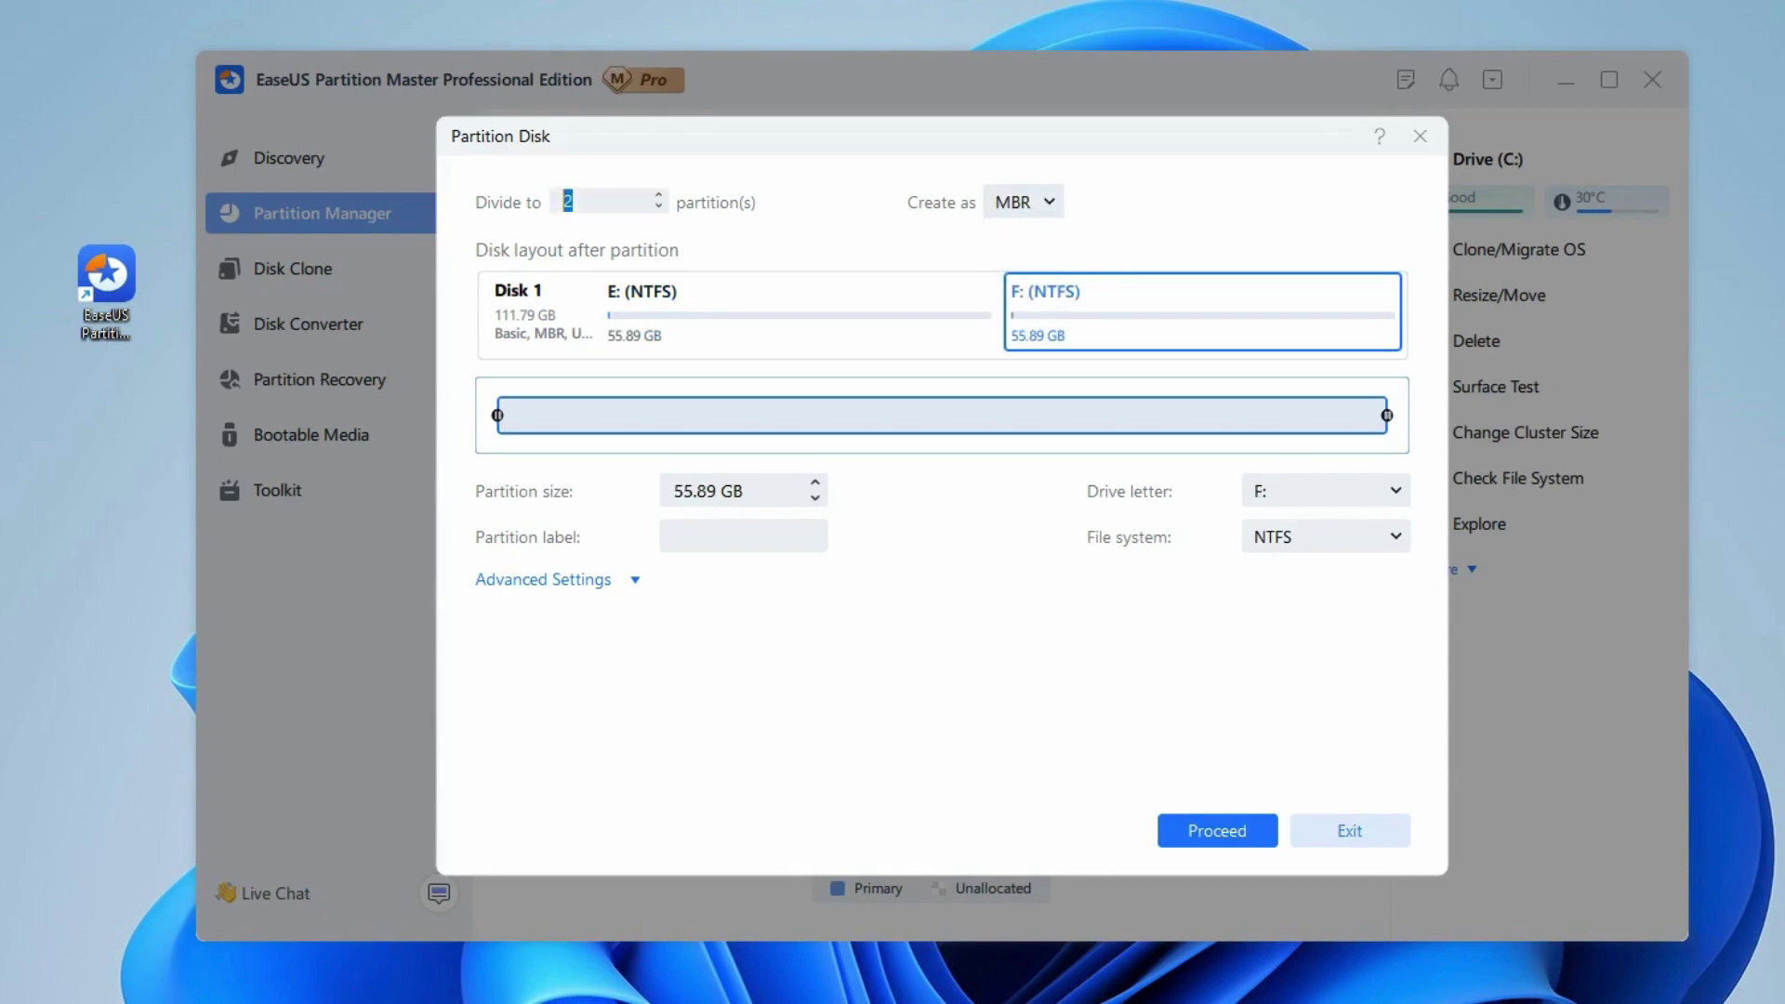
pyautogui.moveTo(497, 415)
pyautogui.mouseDown()
pyautogui.moveTo(609, 415)
pyautogui.moveTo(490, 415)
pyautogui.mouseUp()
pyautogui.moveTo(1387, 415)
pyautogui.mouseDown()
pyautogui.moveTo(1347, 415)
pyautogui.moveTo(1387, 415)
pyautogui.mouseUp()
# Step: Queue and apply the split into two 55.89 GB NTFS partitions, E: and F:
pyautogui.click(1217, 830)
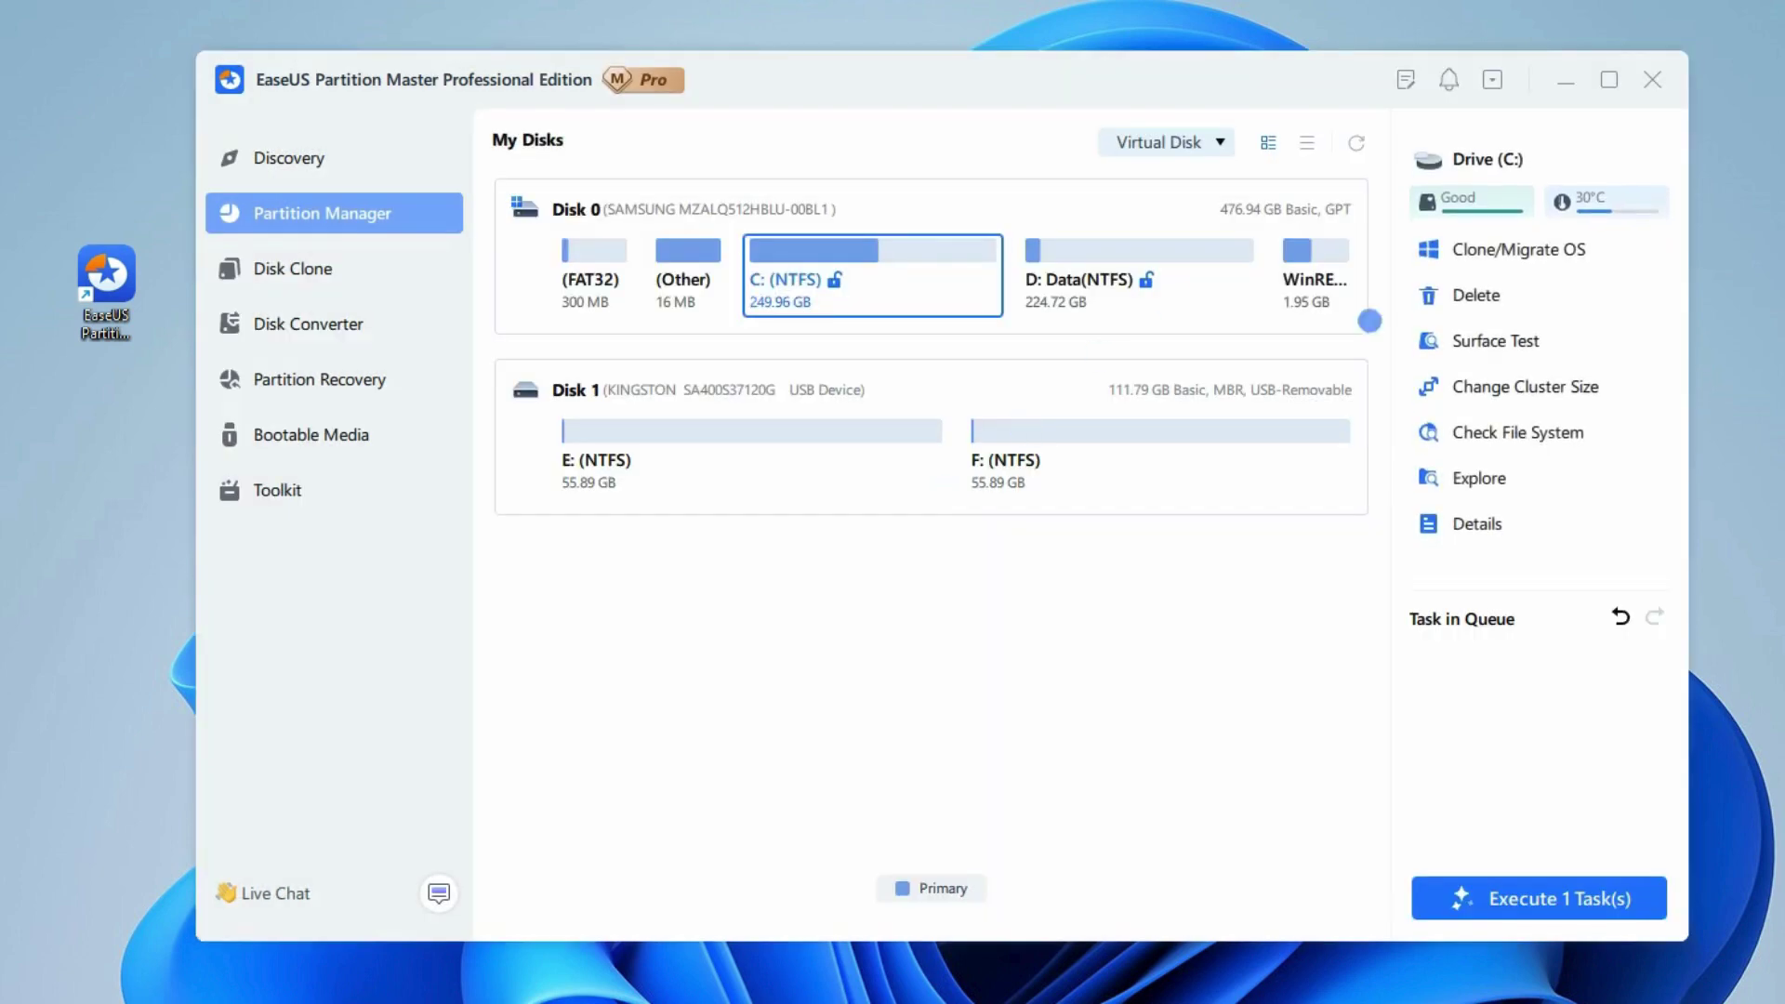
pyautogui.click(1539, 898)
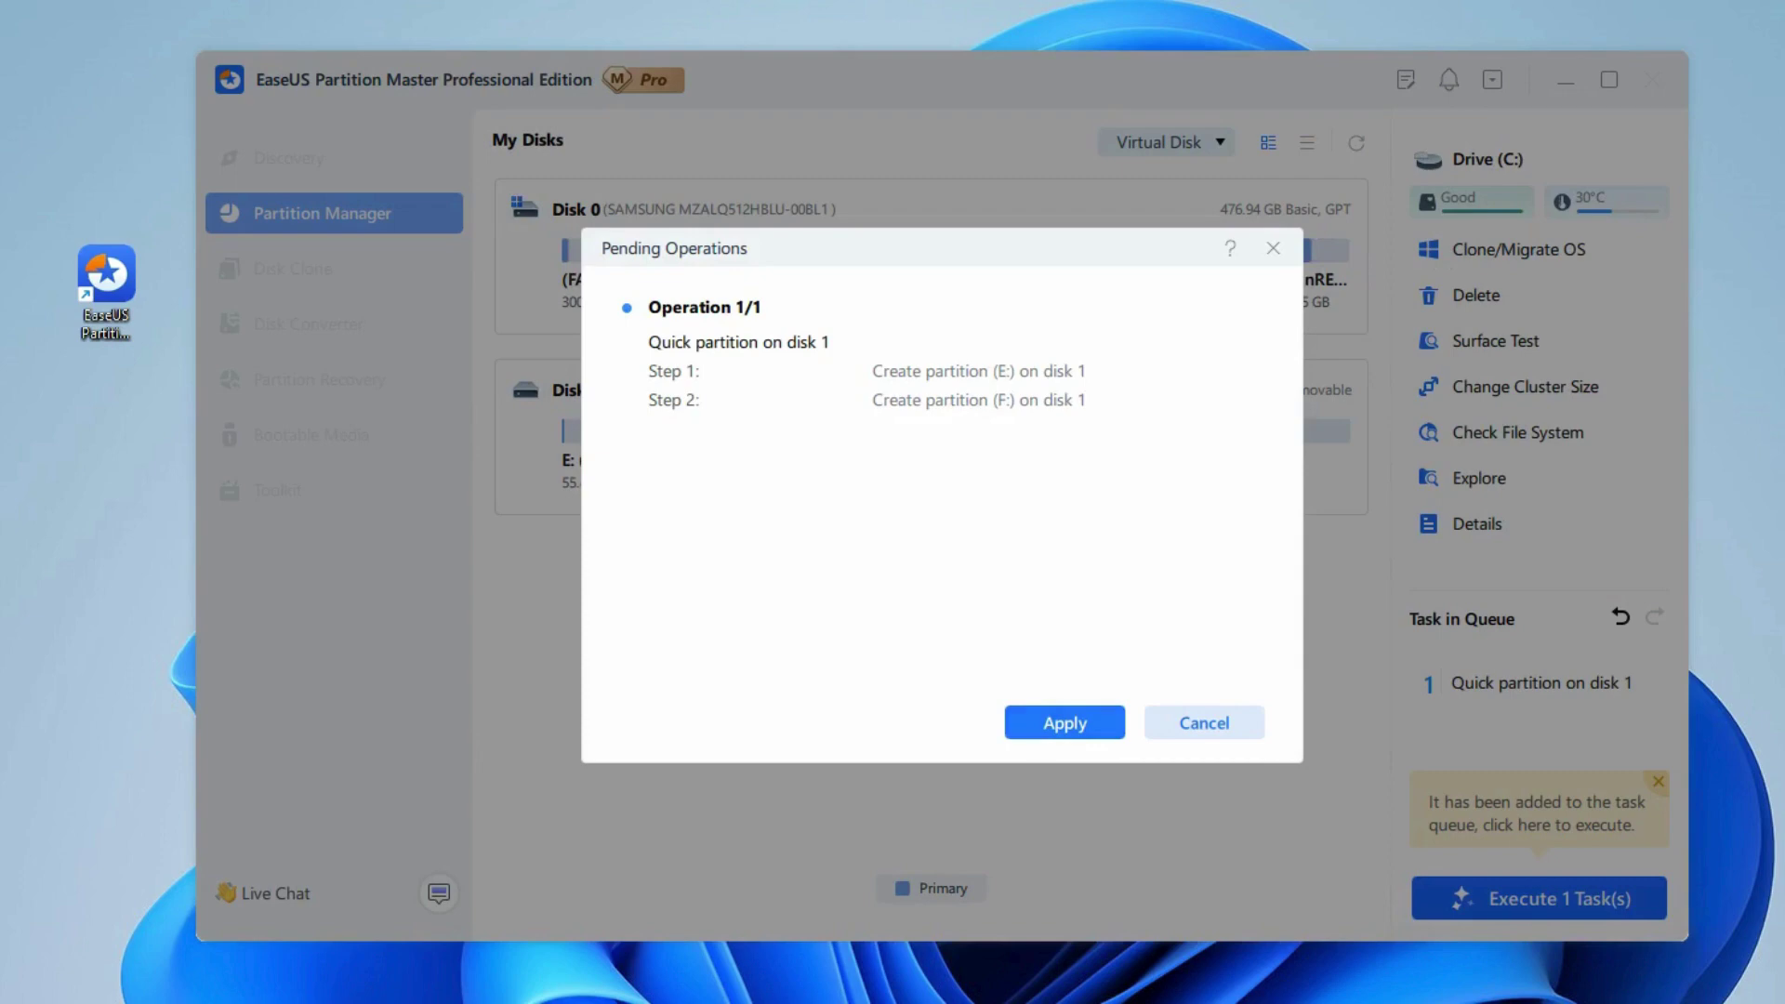
pyautogui.click(1064, 722)
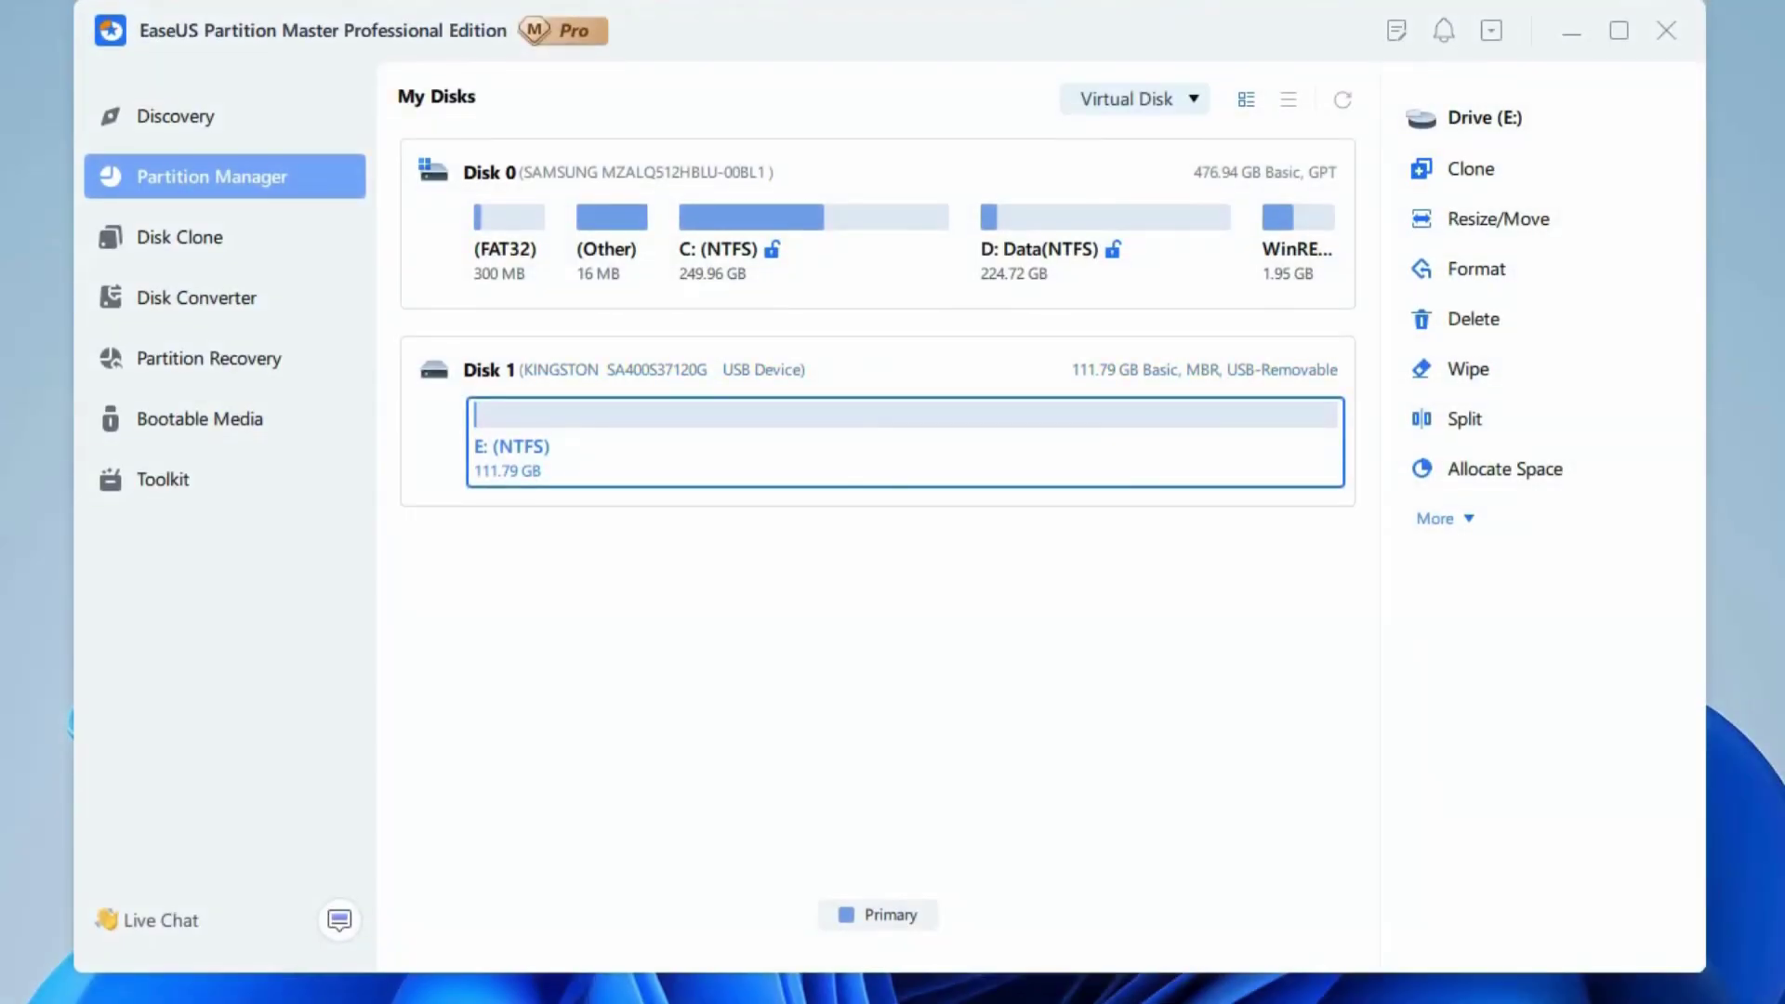
# Step: Resize E: from its left edge down to 96.53 GB, freeing 15.26 GB before it
pyautogui.rightClick(791, 372)
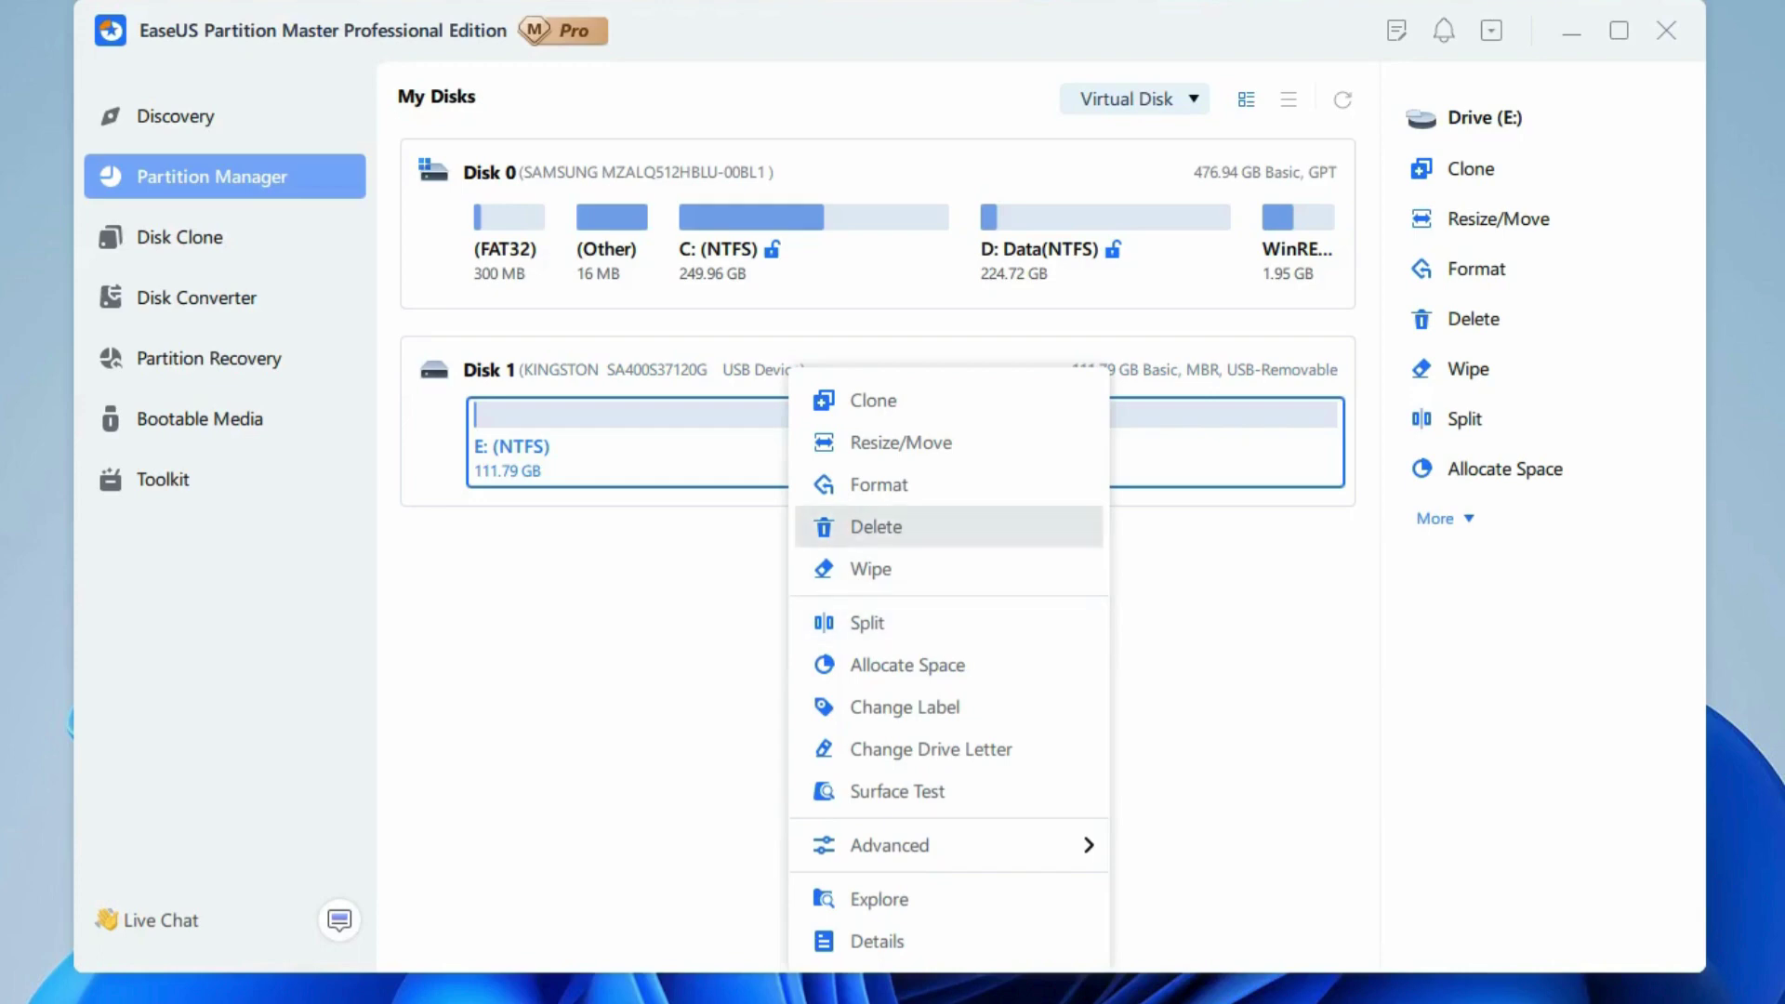
pyautogui.click(899, 442)
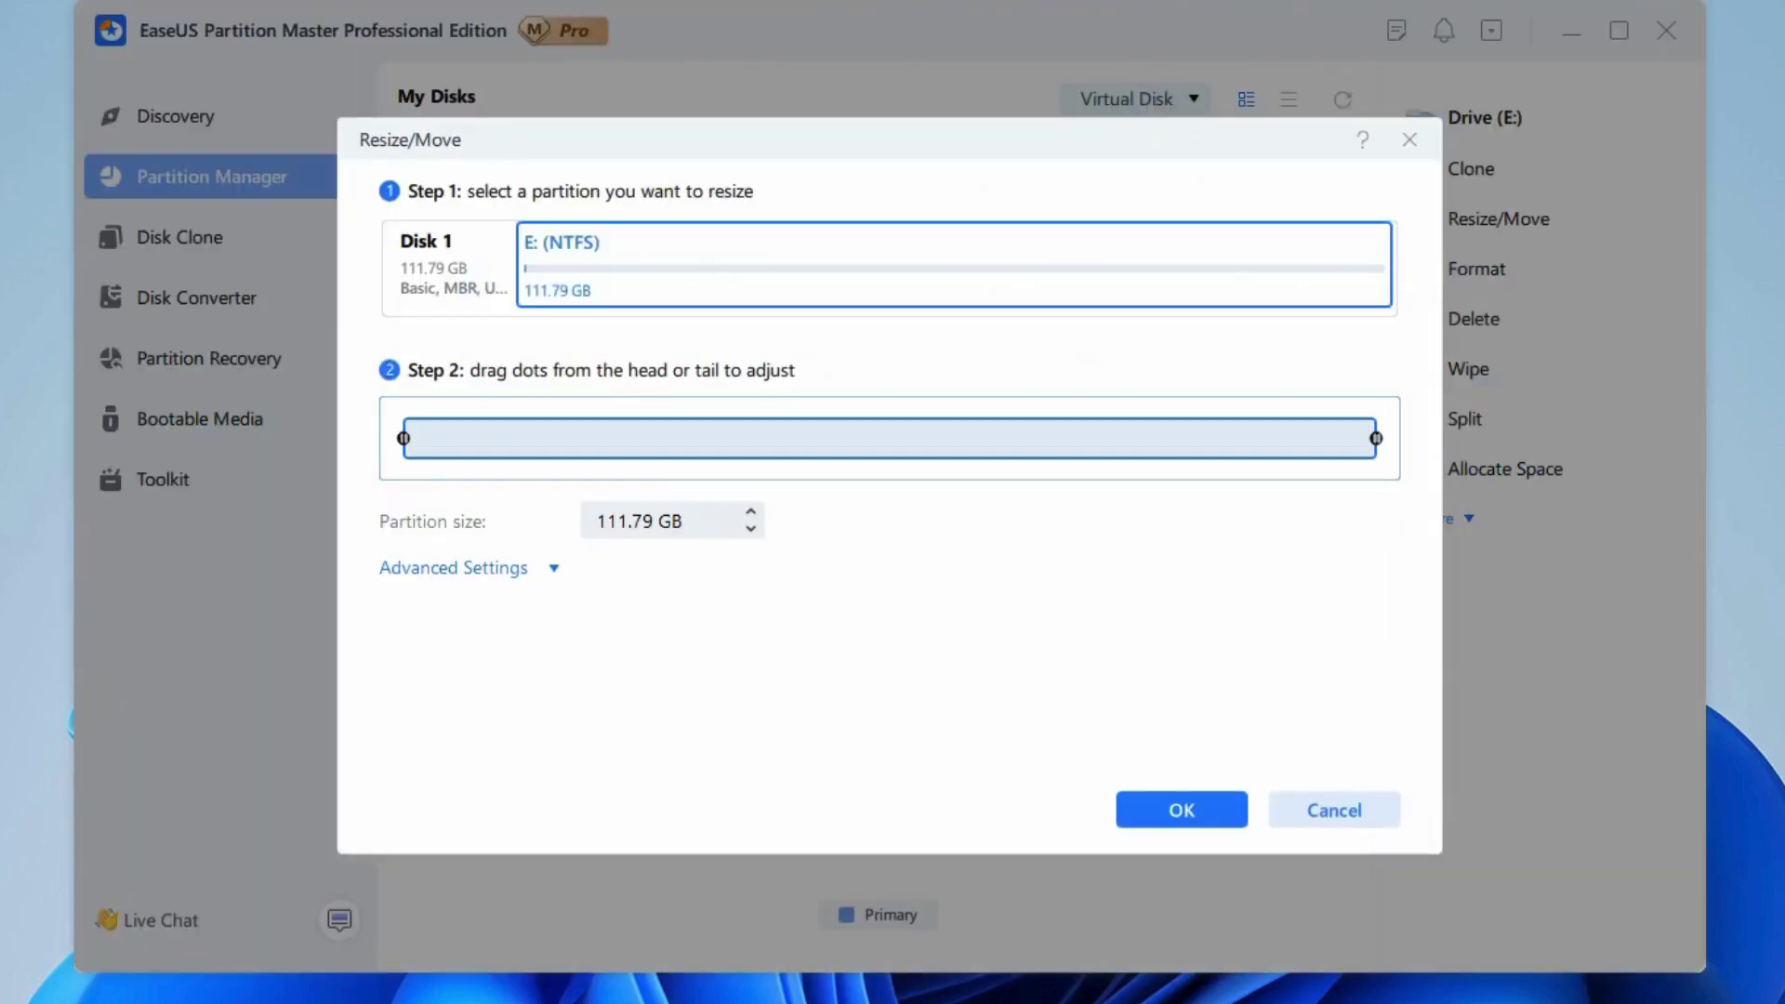
pyautogui.moveTo(403, 438); pyautogui.dragTo(537, 438)
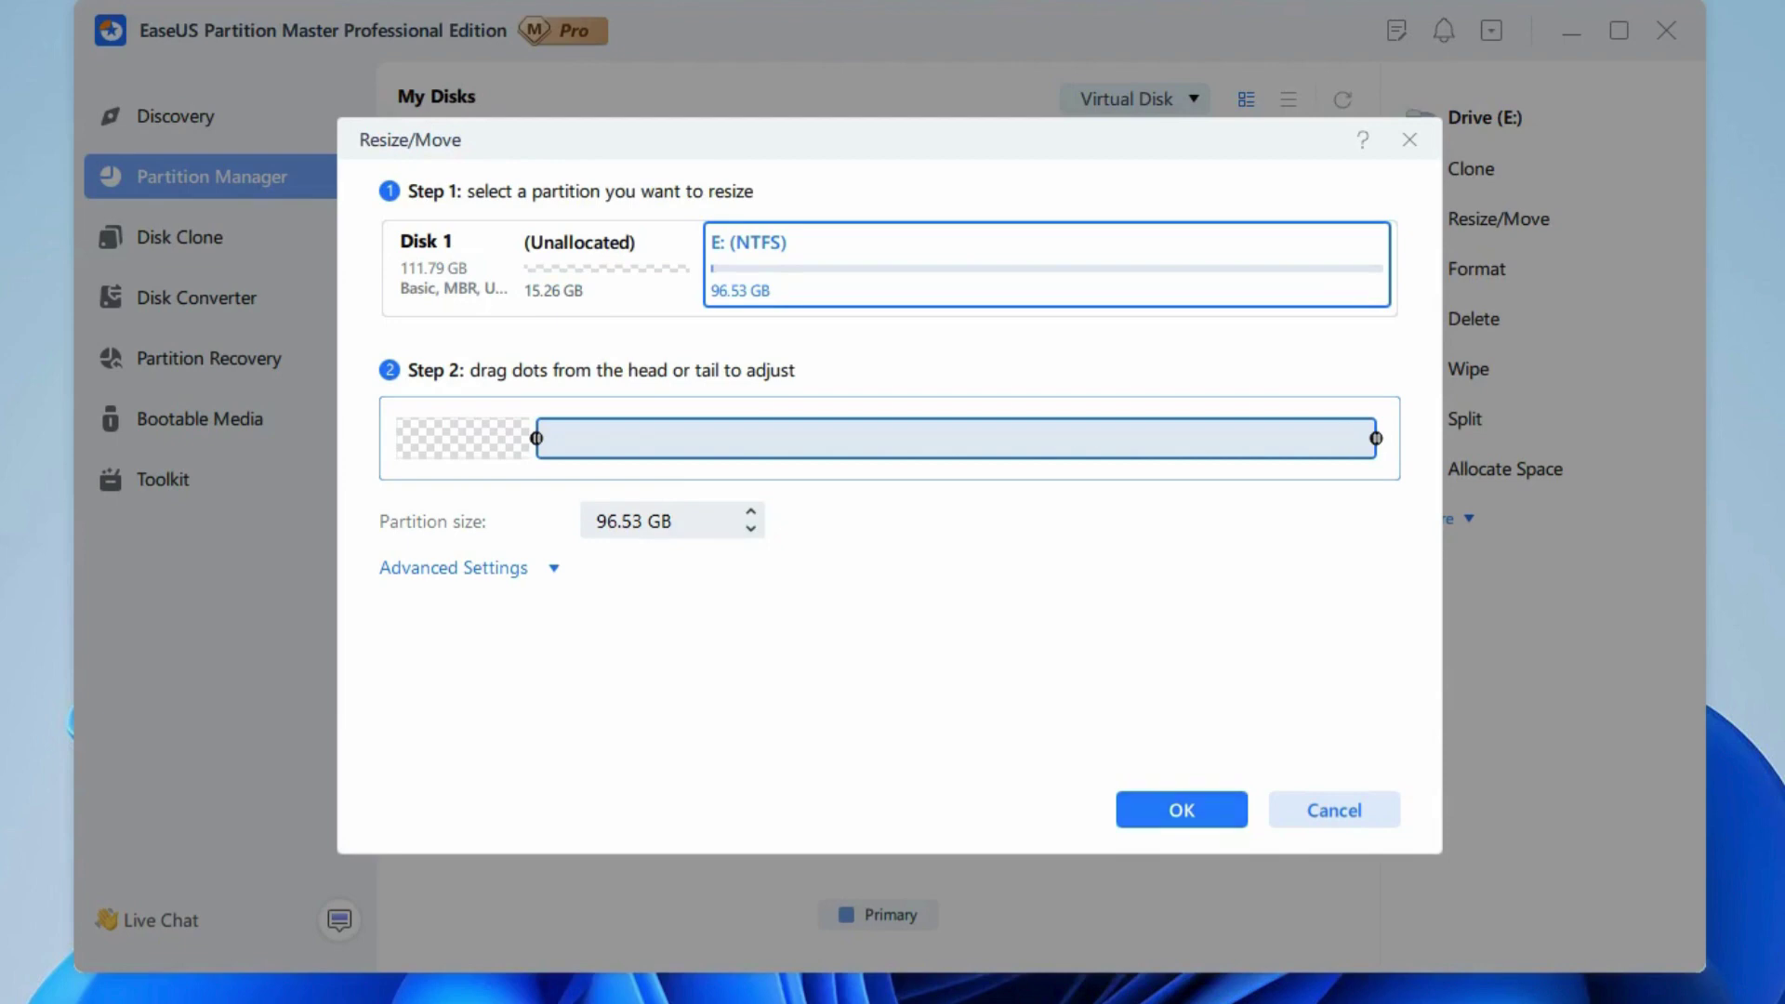
pyautogui.press('Return')
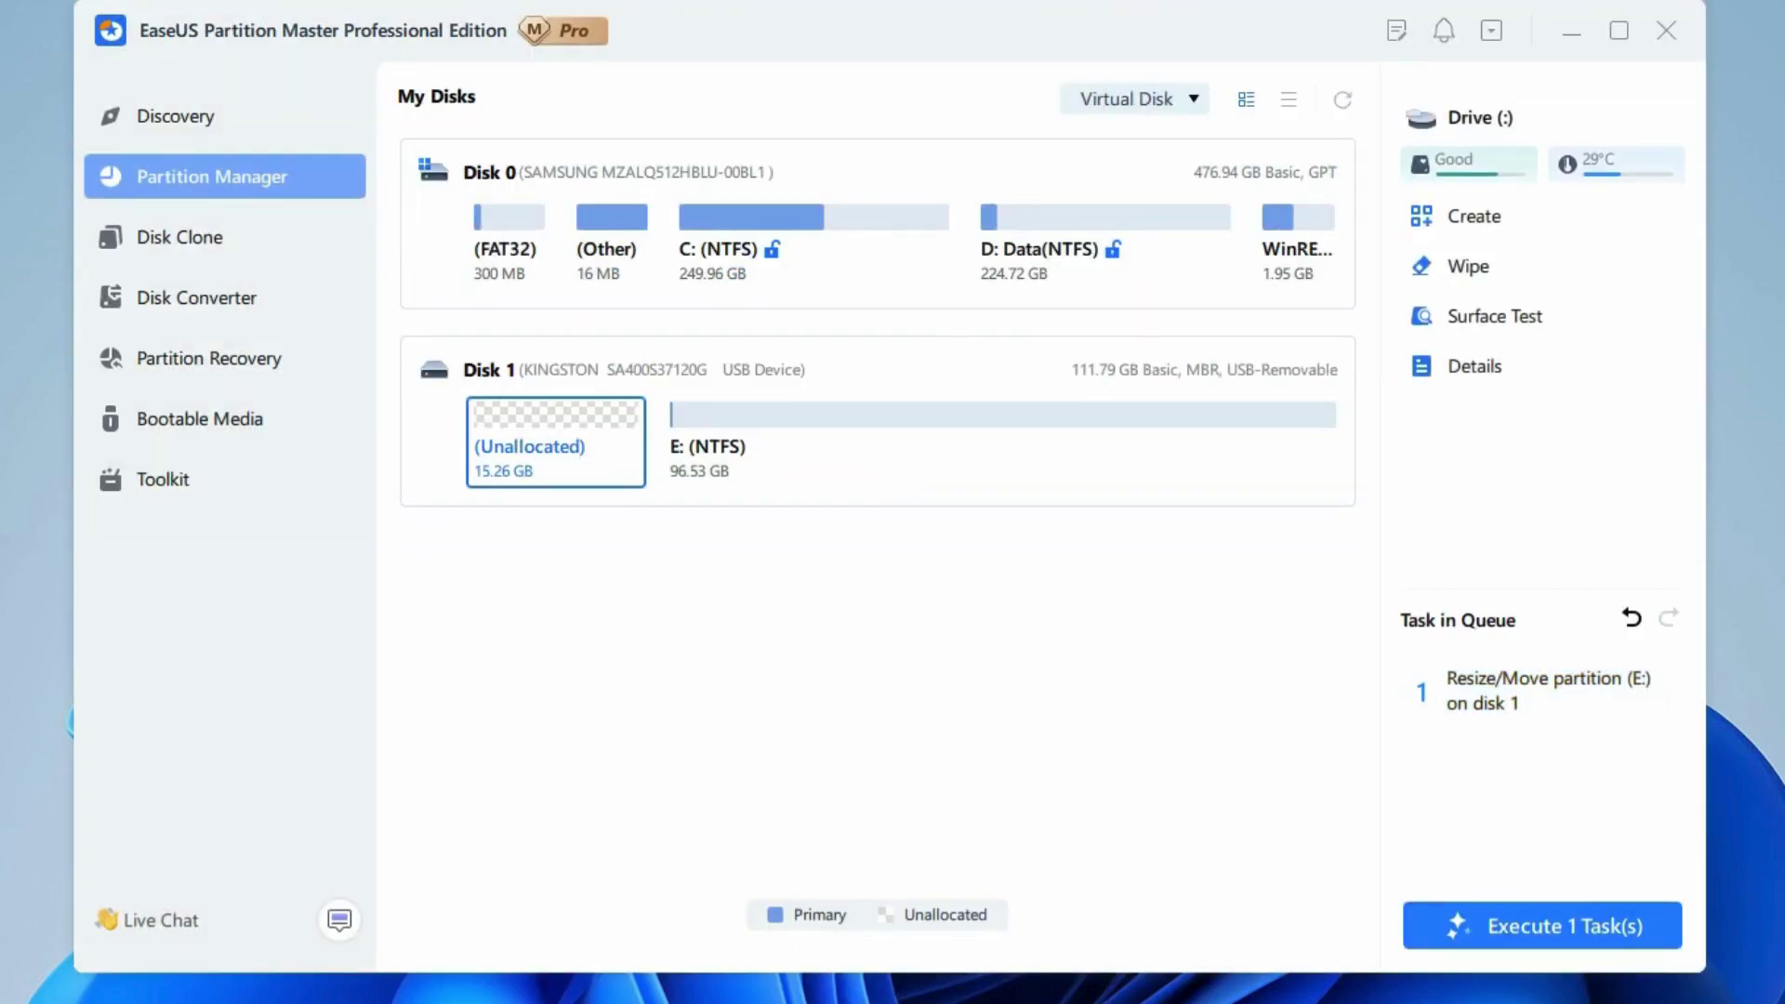
# Step: Apply the queued resize of E: and select the 15.26 GB unallocated space
pyautogui.click(1542, 925)
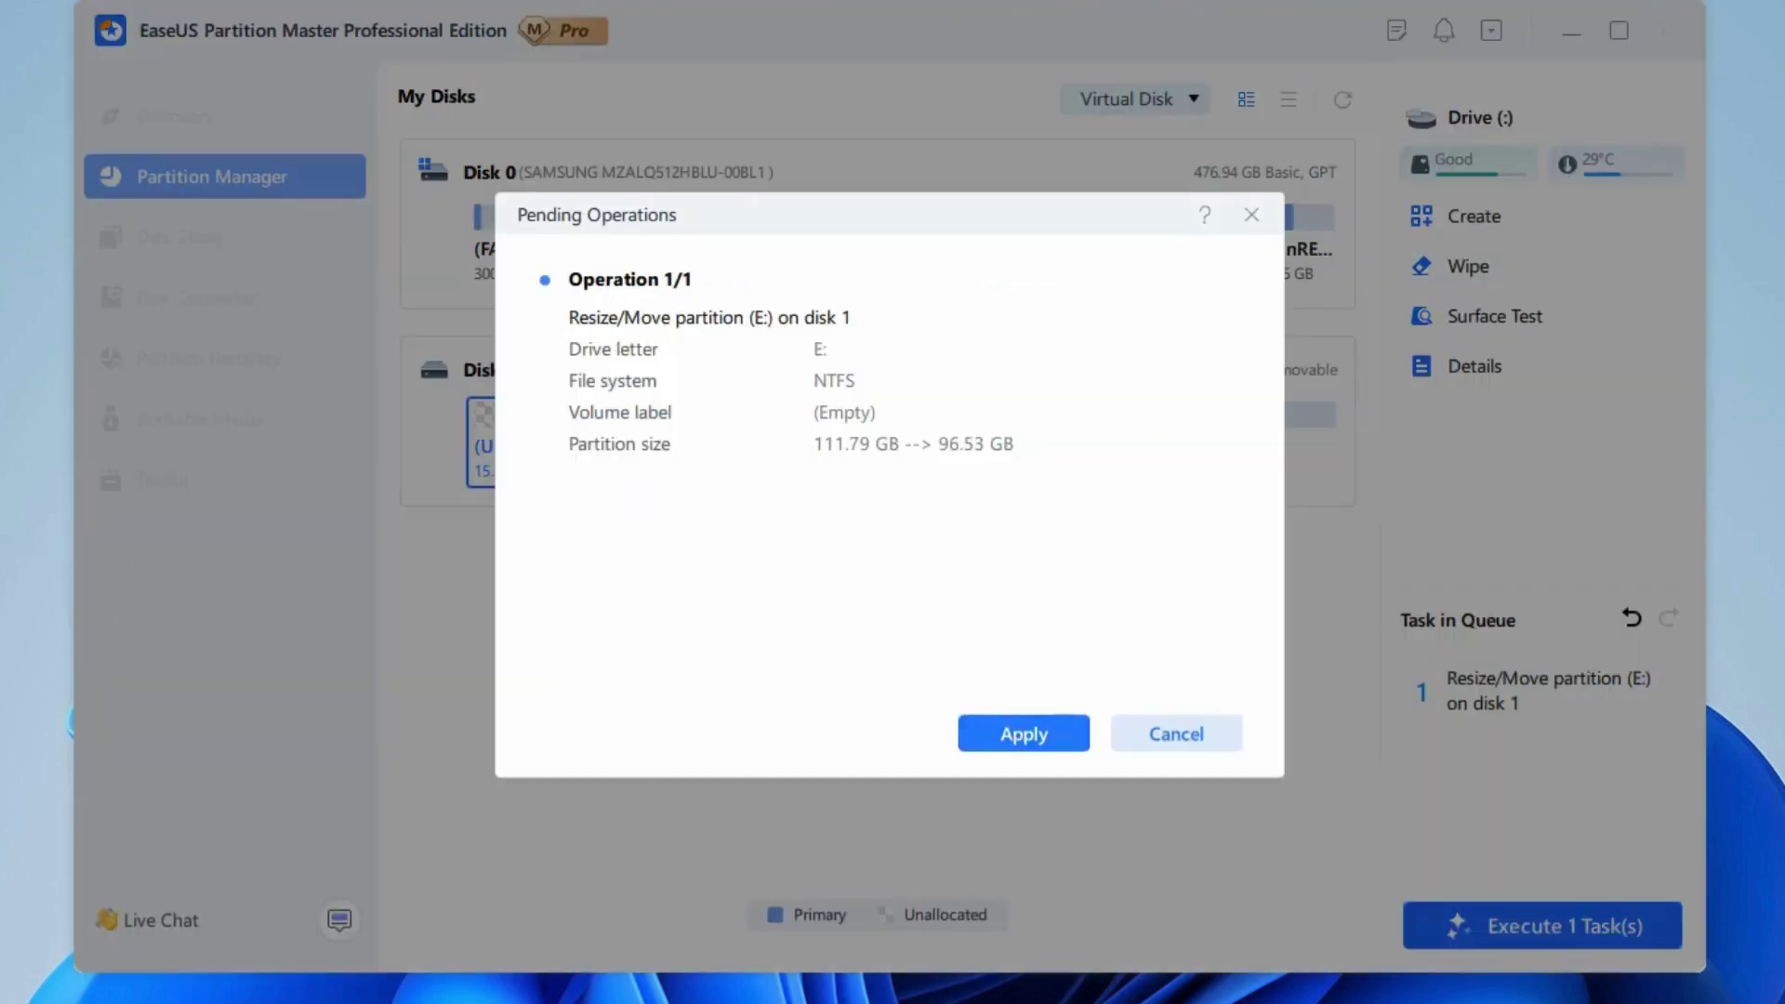
pyautogui.click(1023, 733)
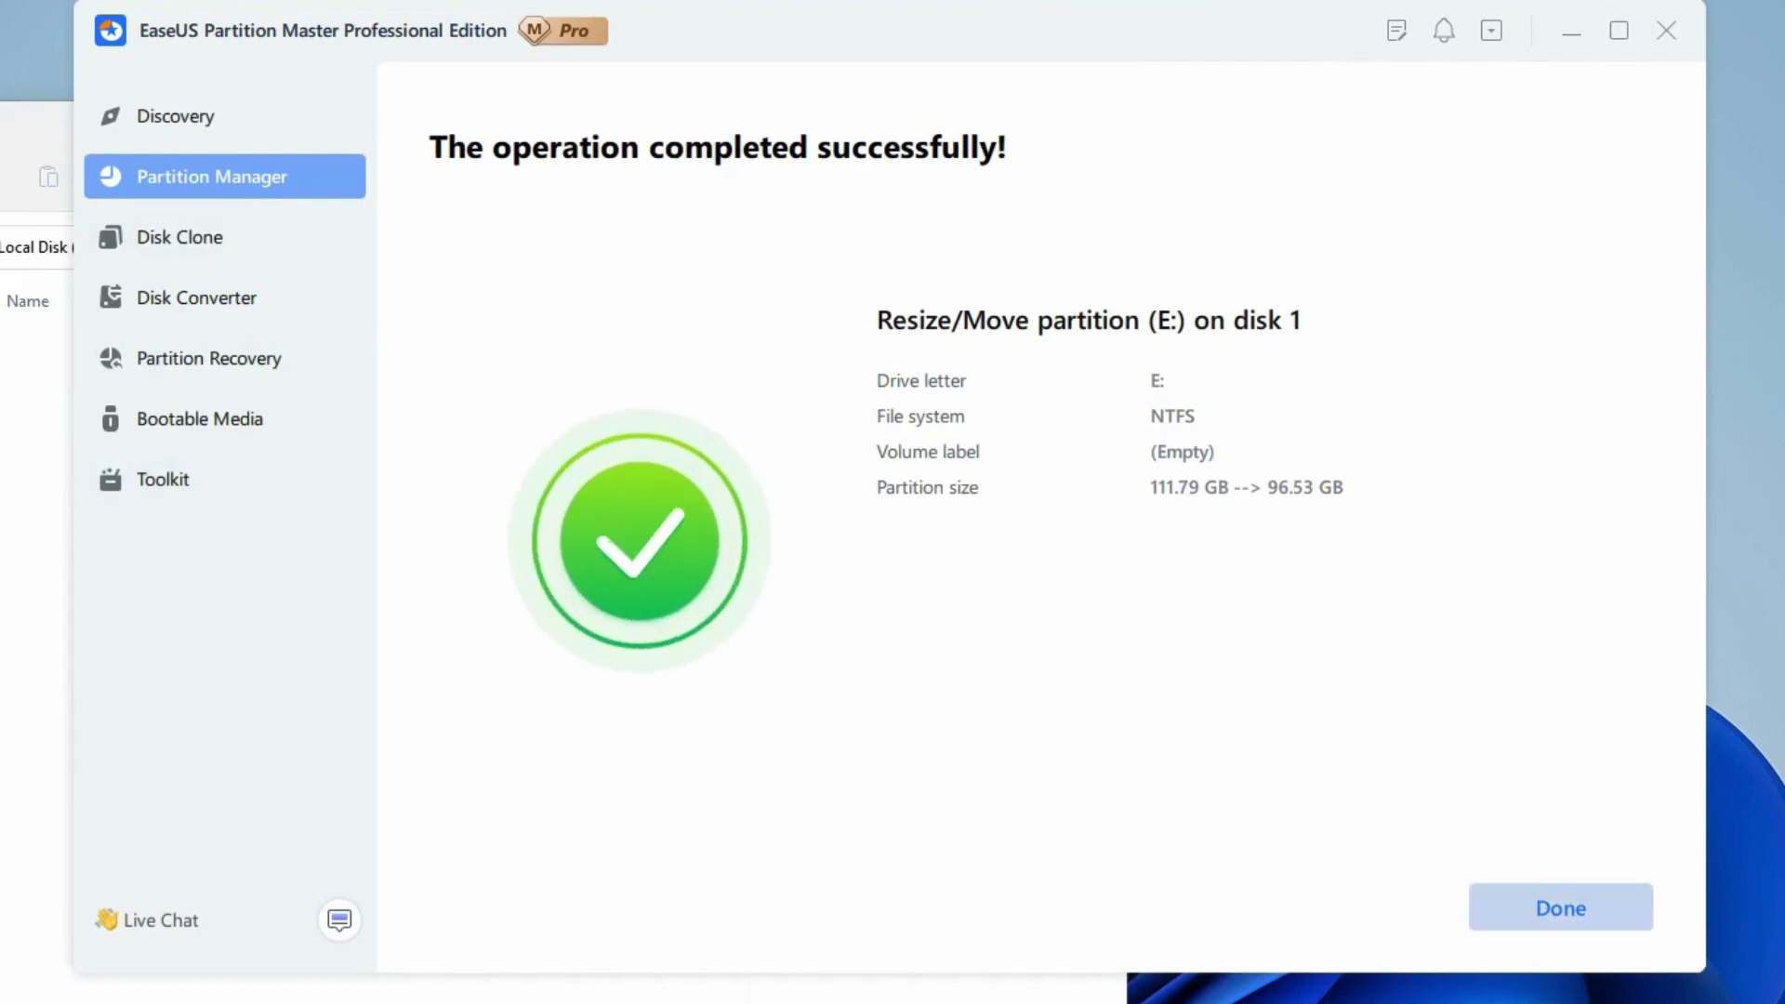
pyautogui.press('Return')
pyautogui.click(554, 441)
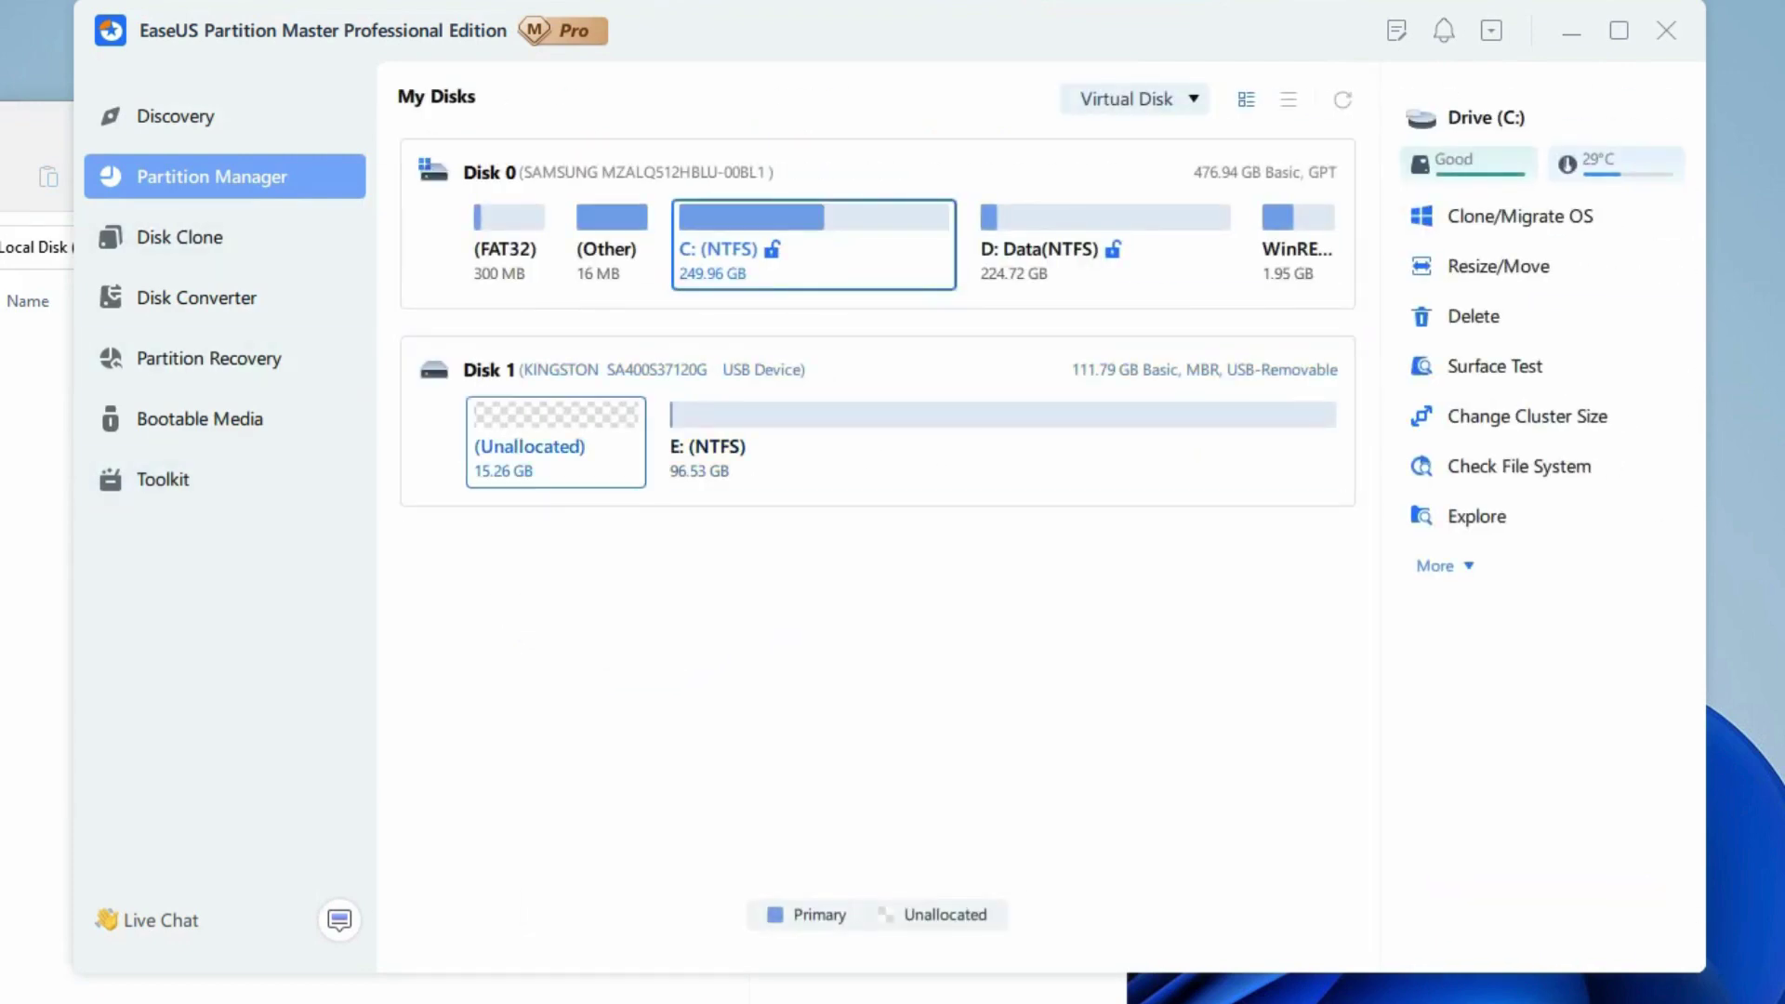
# Step: Create a 14.26 GB NTFS partition with drive letter H: in the unallocated space and apply it
pyautogui.rightClick(576, 435)
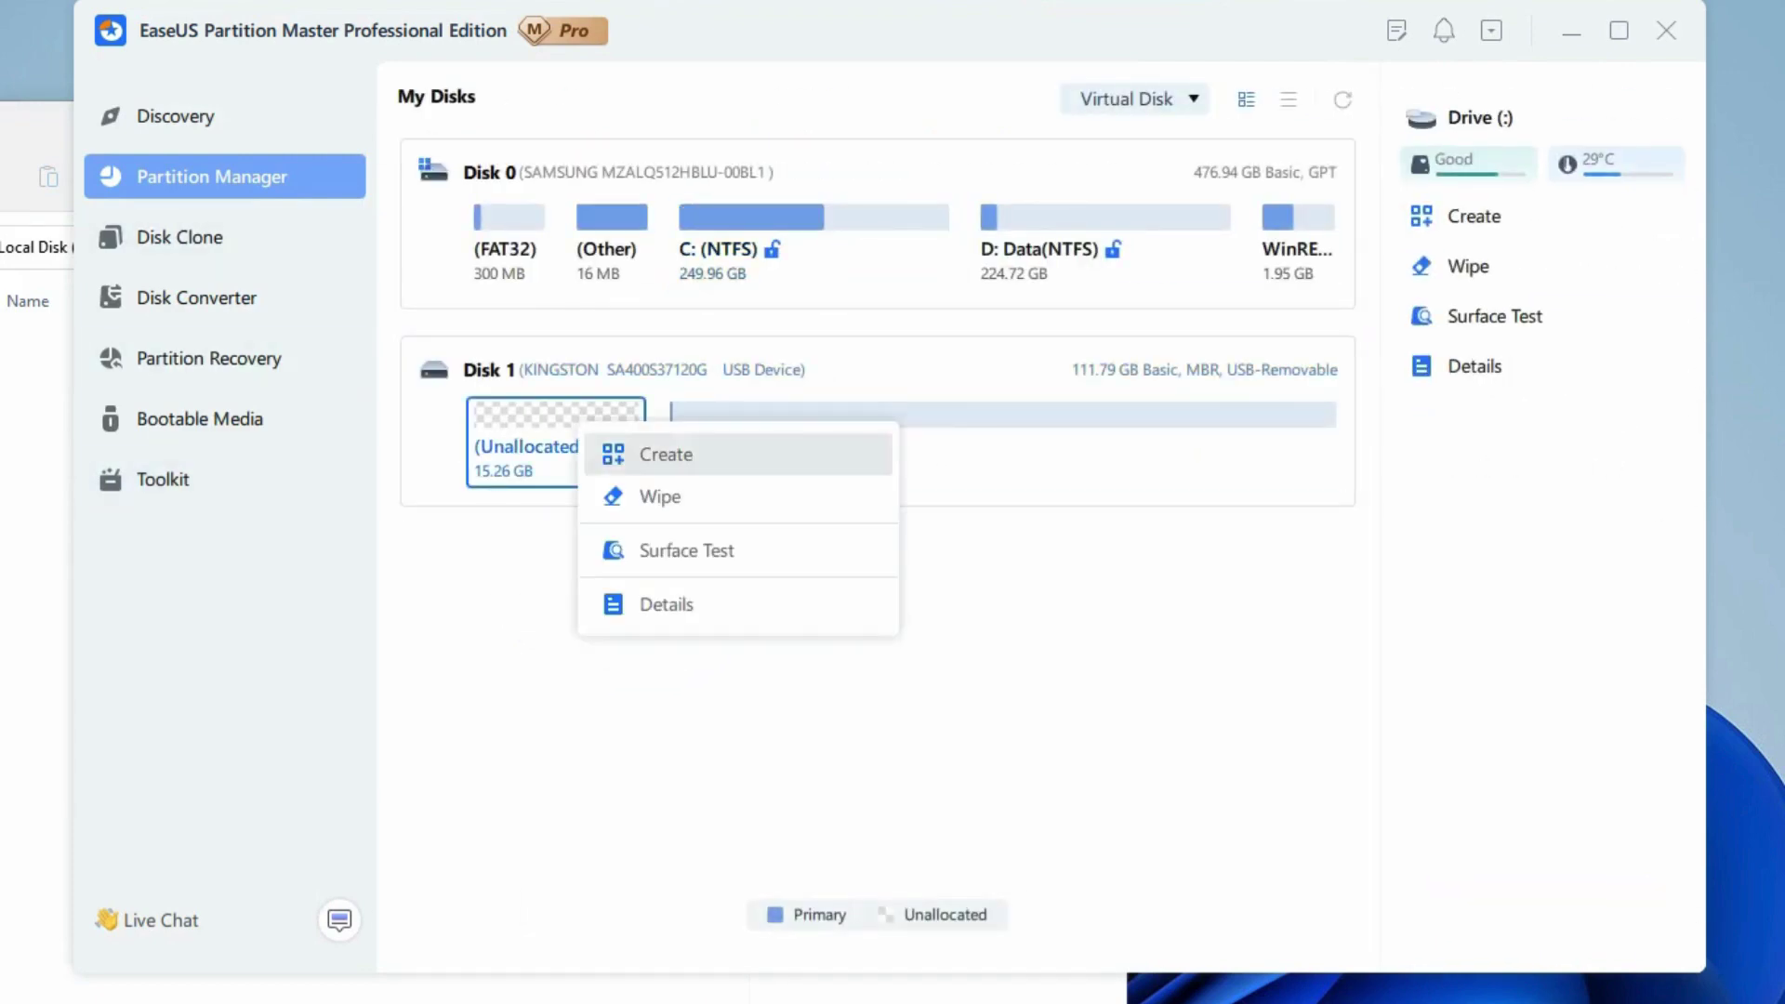
pyautogui.click(638, 450)
pyautogui.click(671, 525)
pyautogui.hotkey('ctrl', 'a')
pyautogui.press('Down')
pyautogui.click(1307, 526)
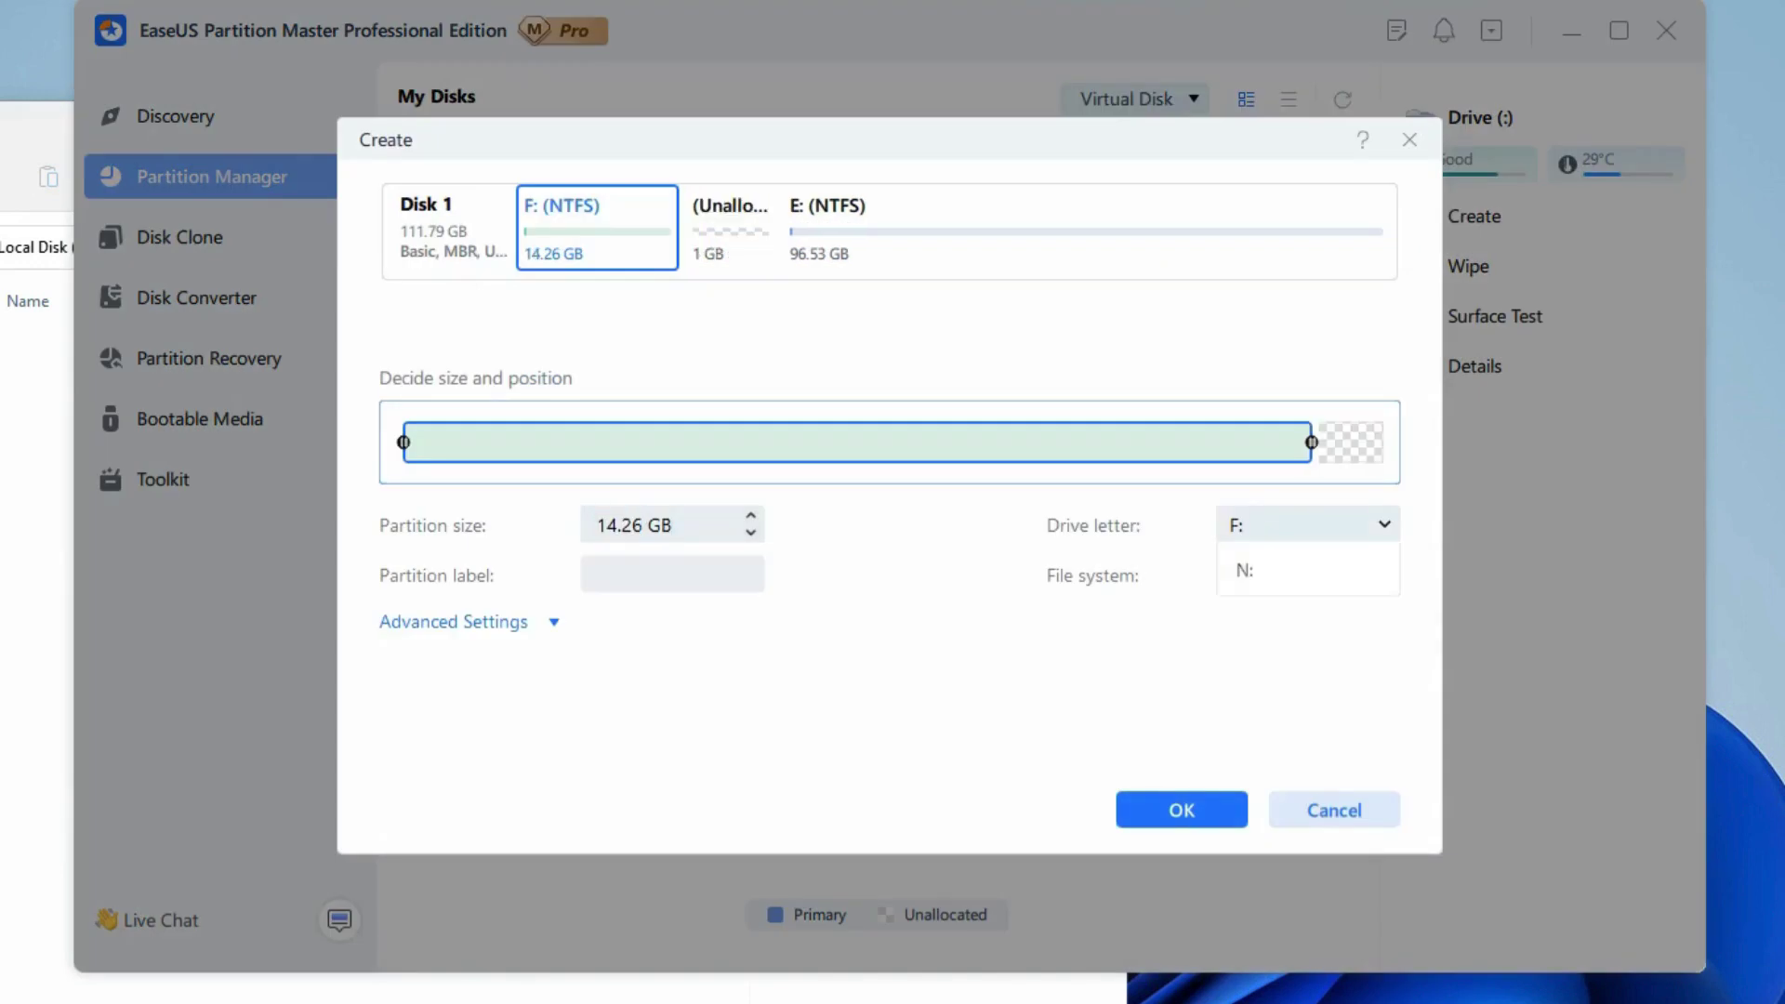
pyautogui.press('Down')
pyautogui.press('Return')
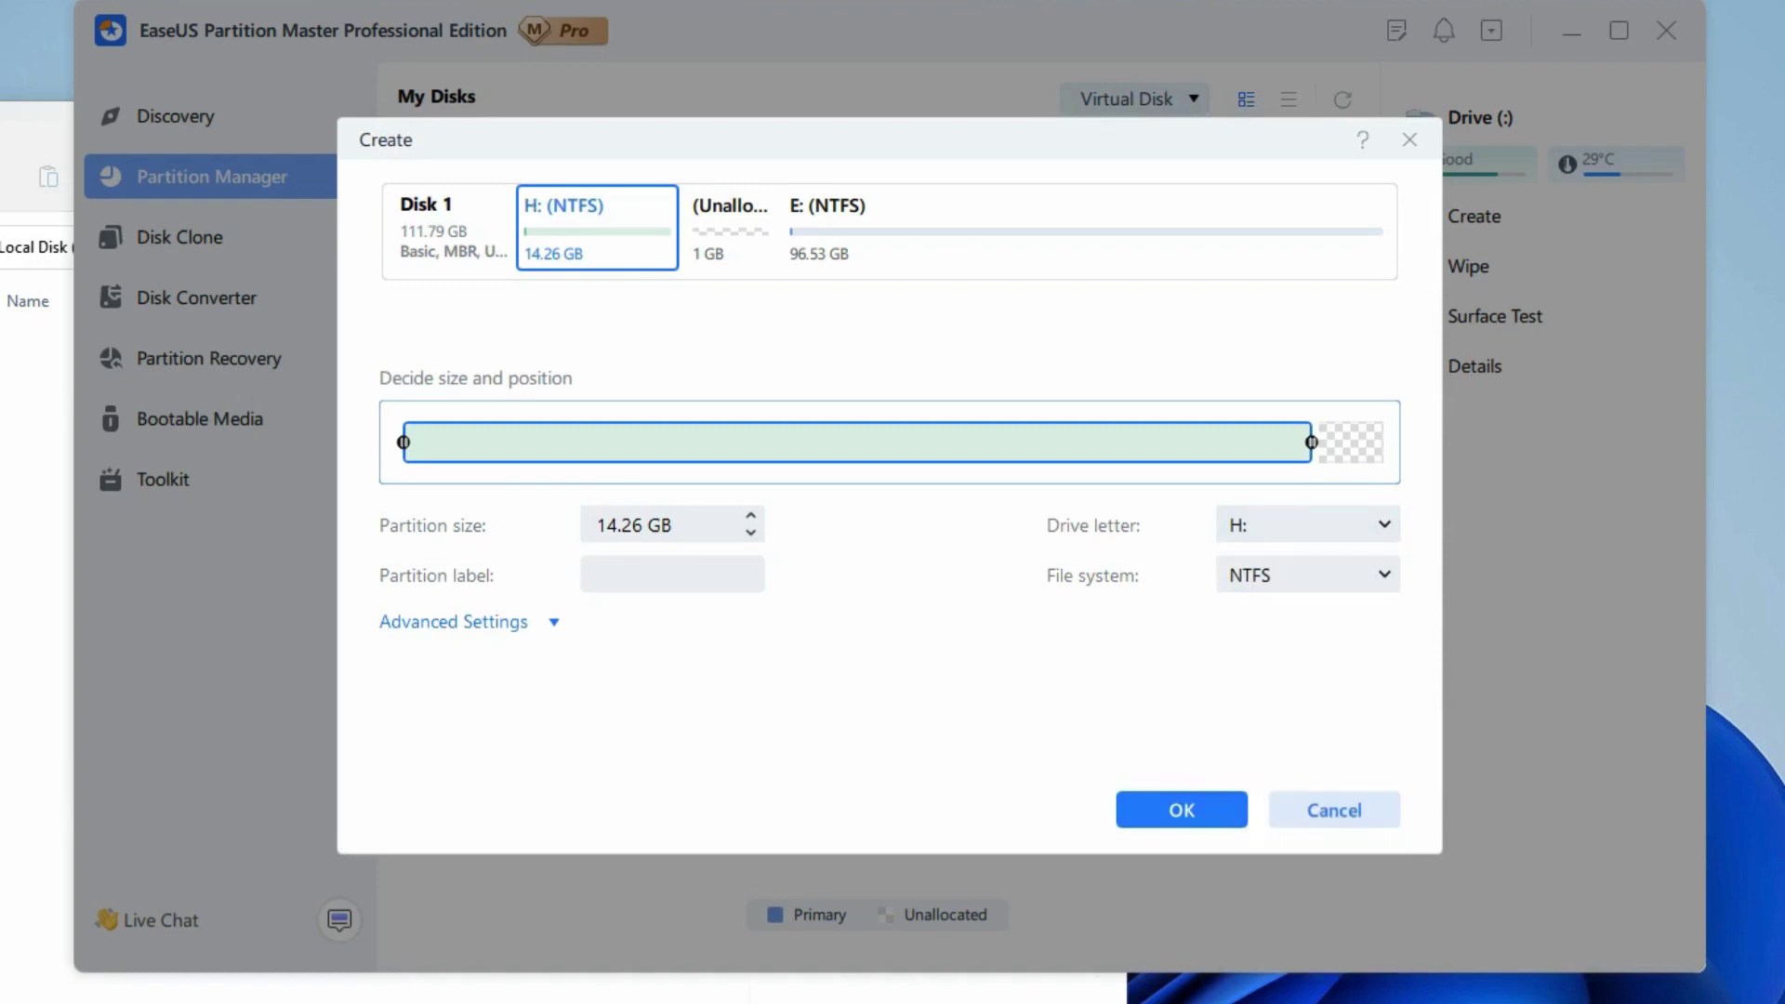
pyautogui.press('Return')
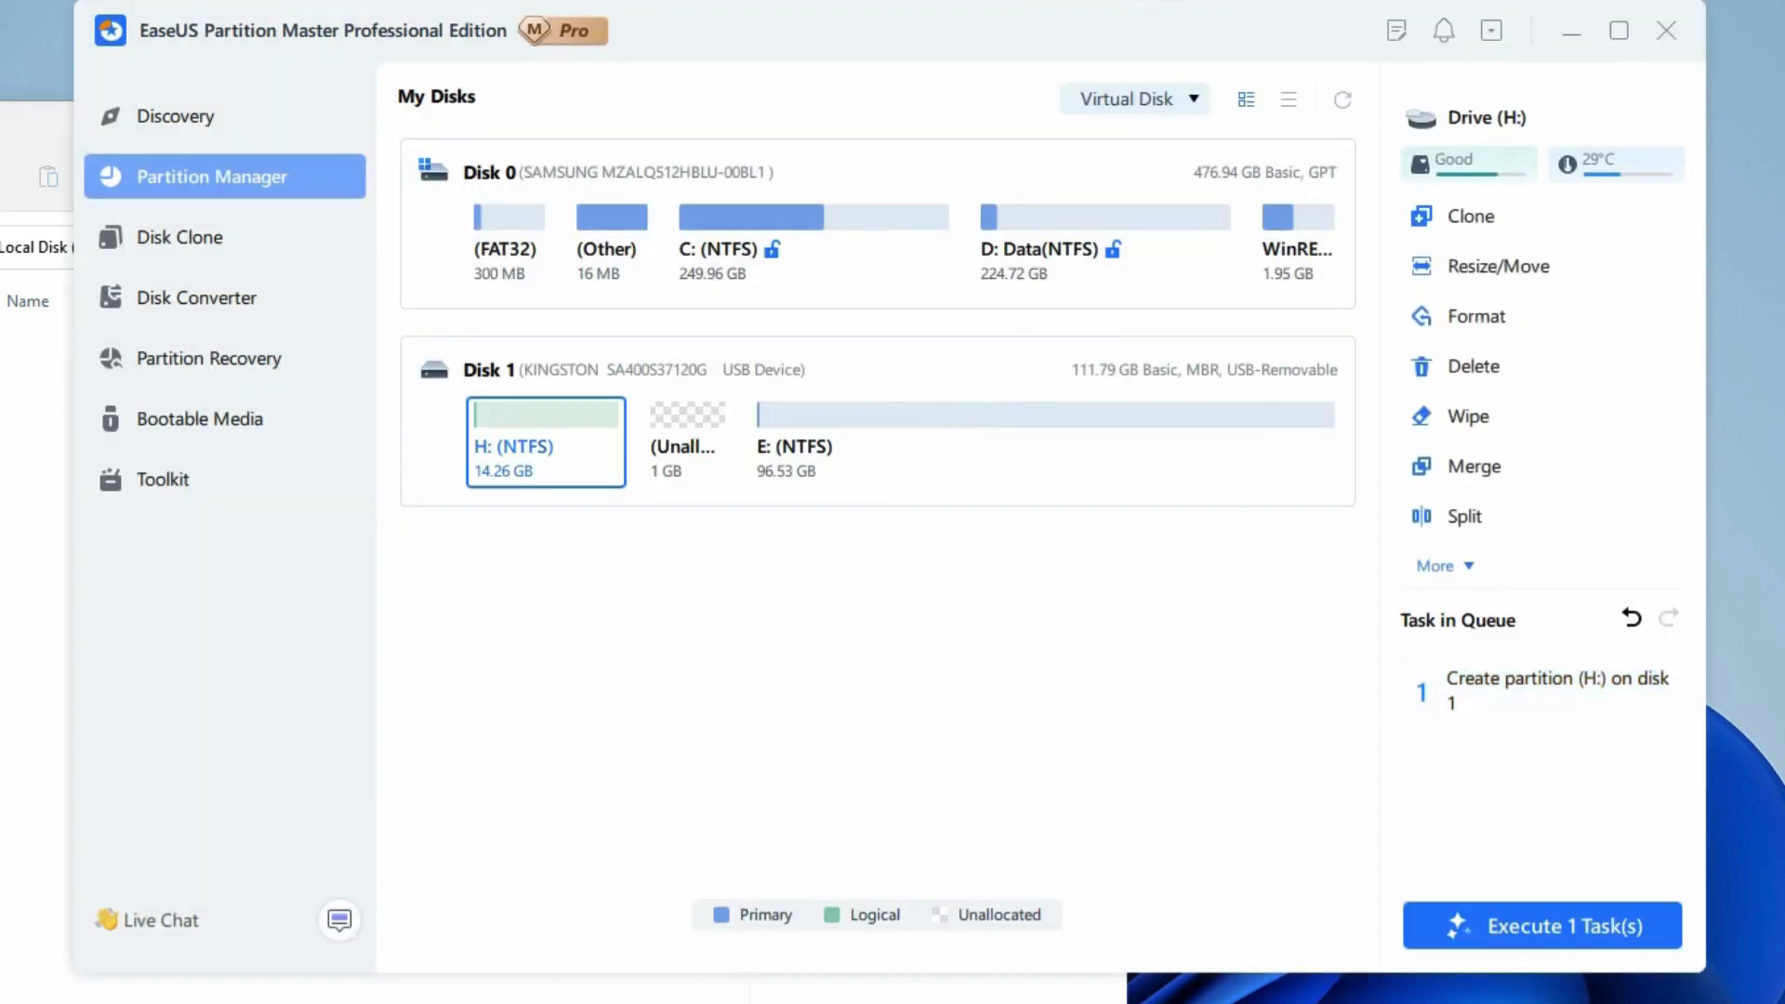
pyautogui.click(1409, 928)
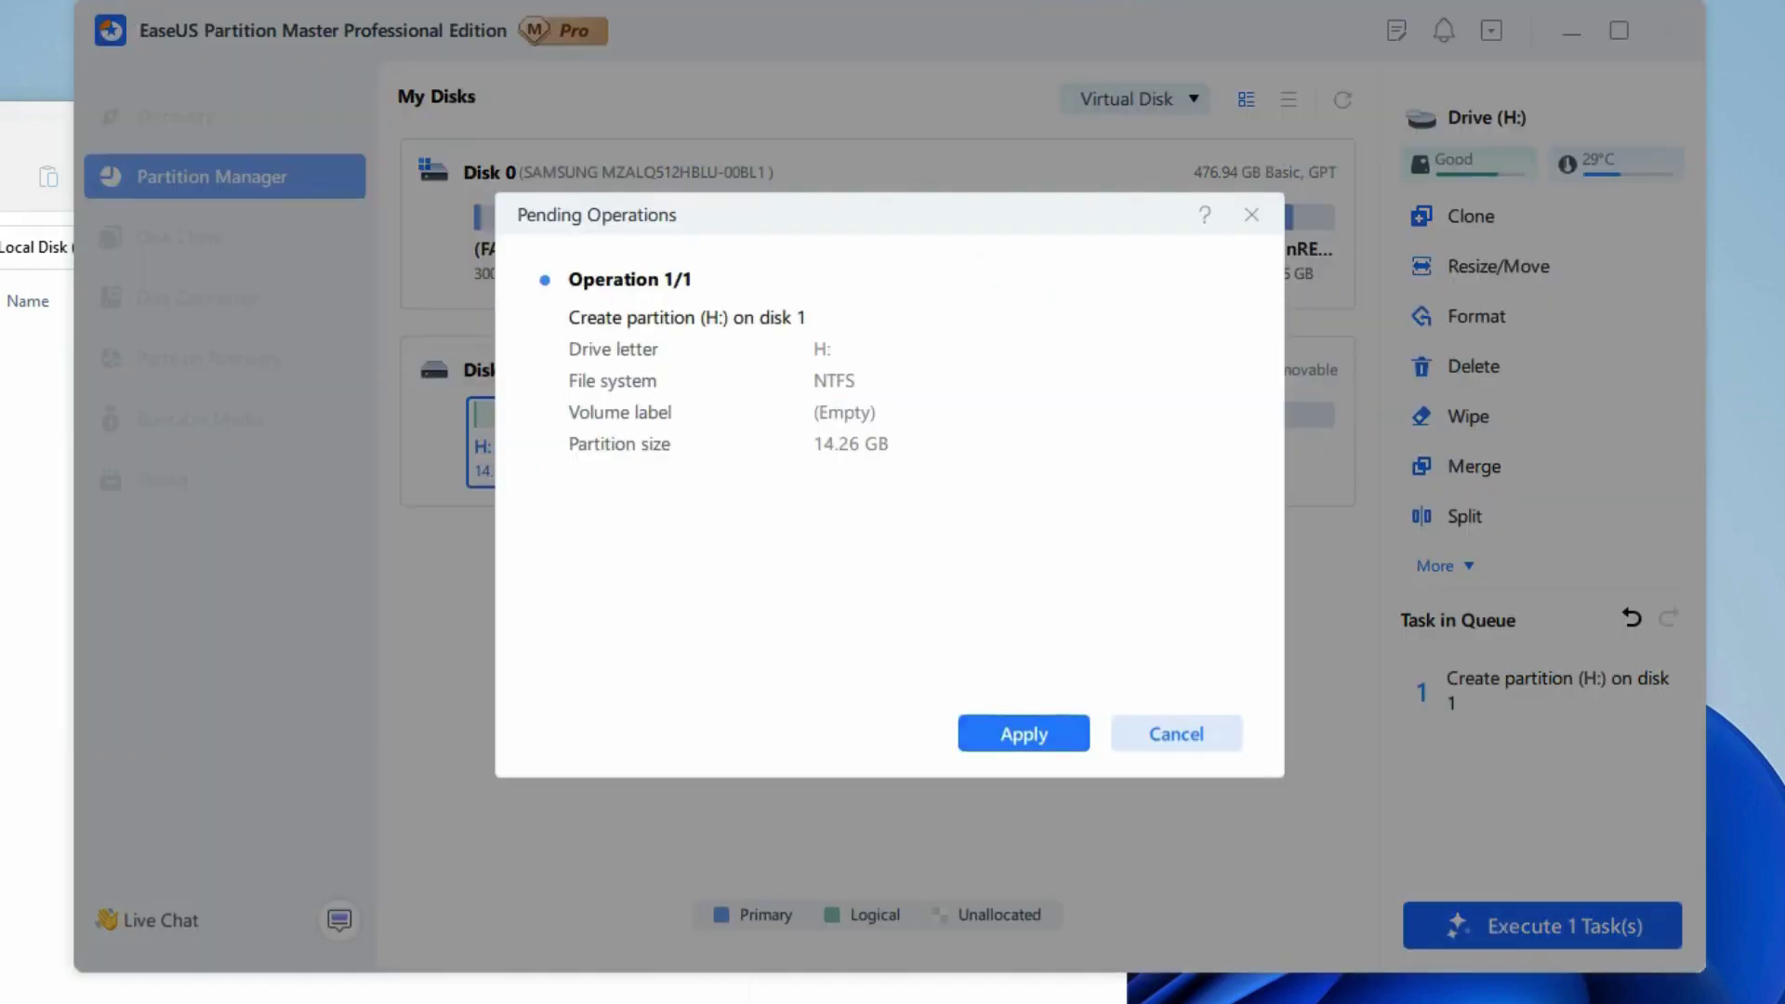
pyautogui.press('Return')
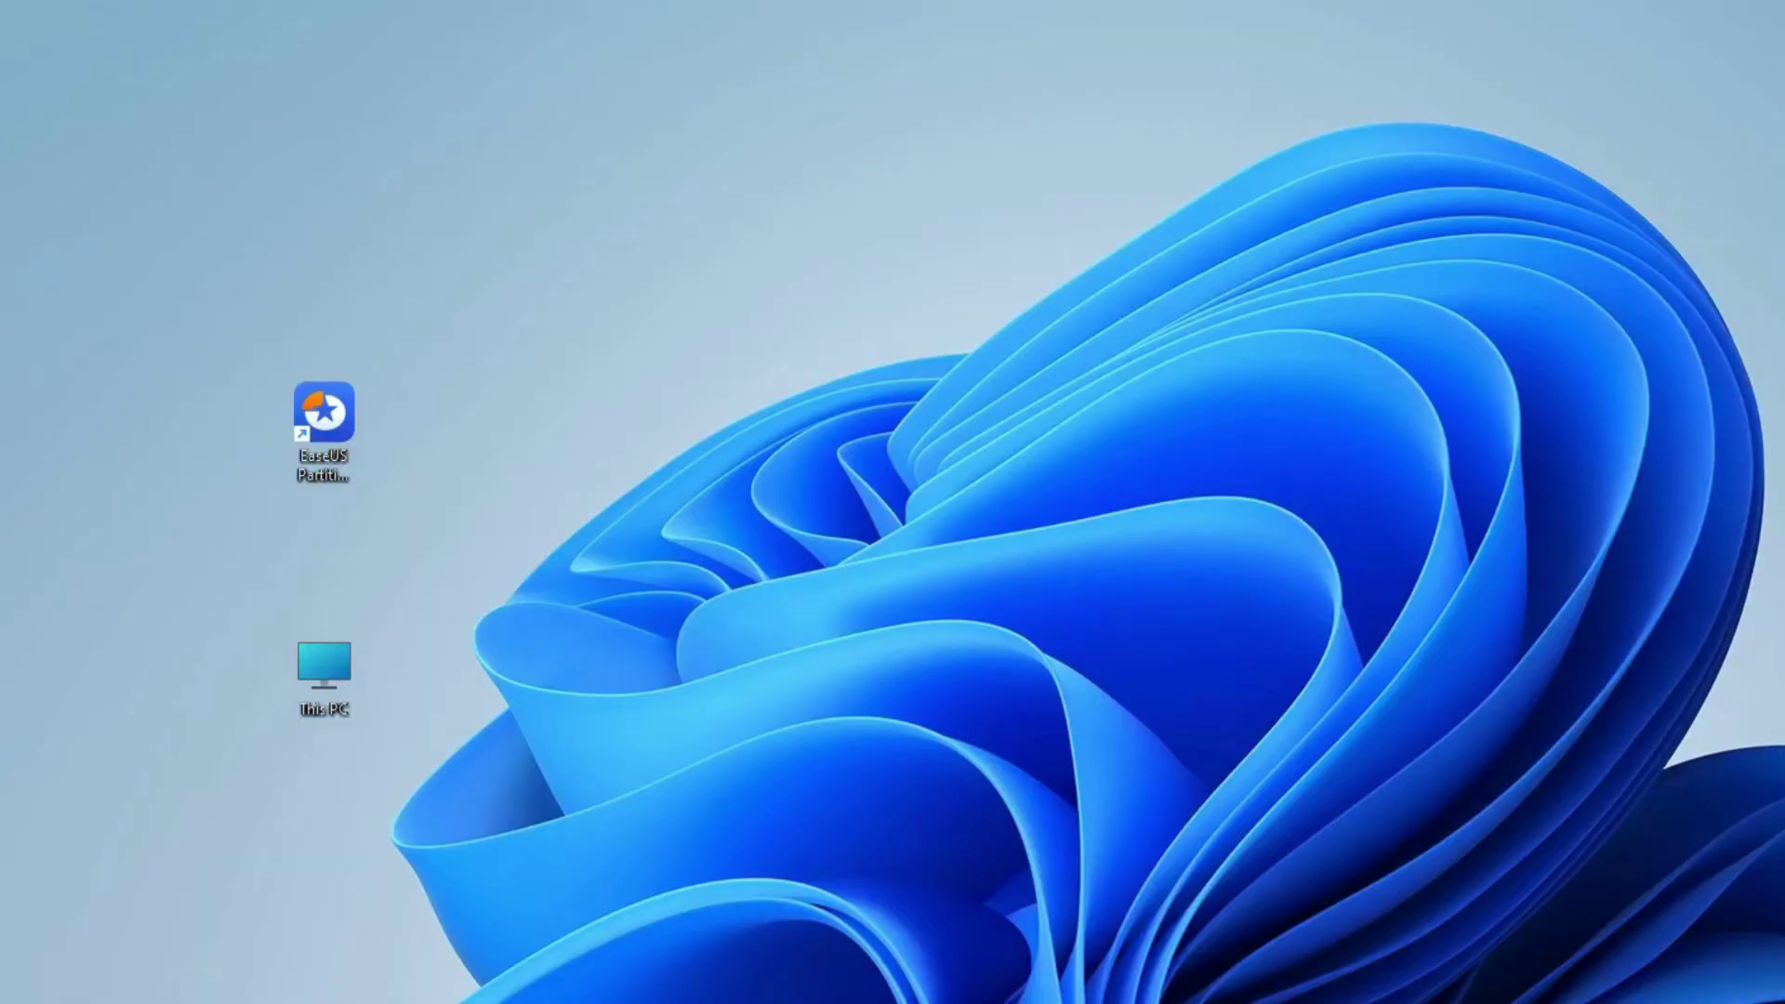
# Step: Open Disk Management from This PC and initialize the 111.77 GB Disk 1 as GPT
pyautogui.rightClick(321, 688)
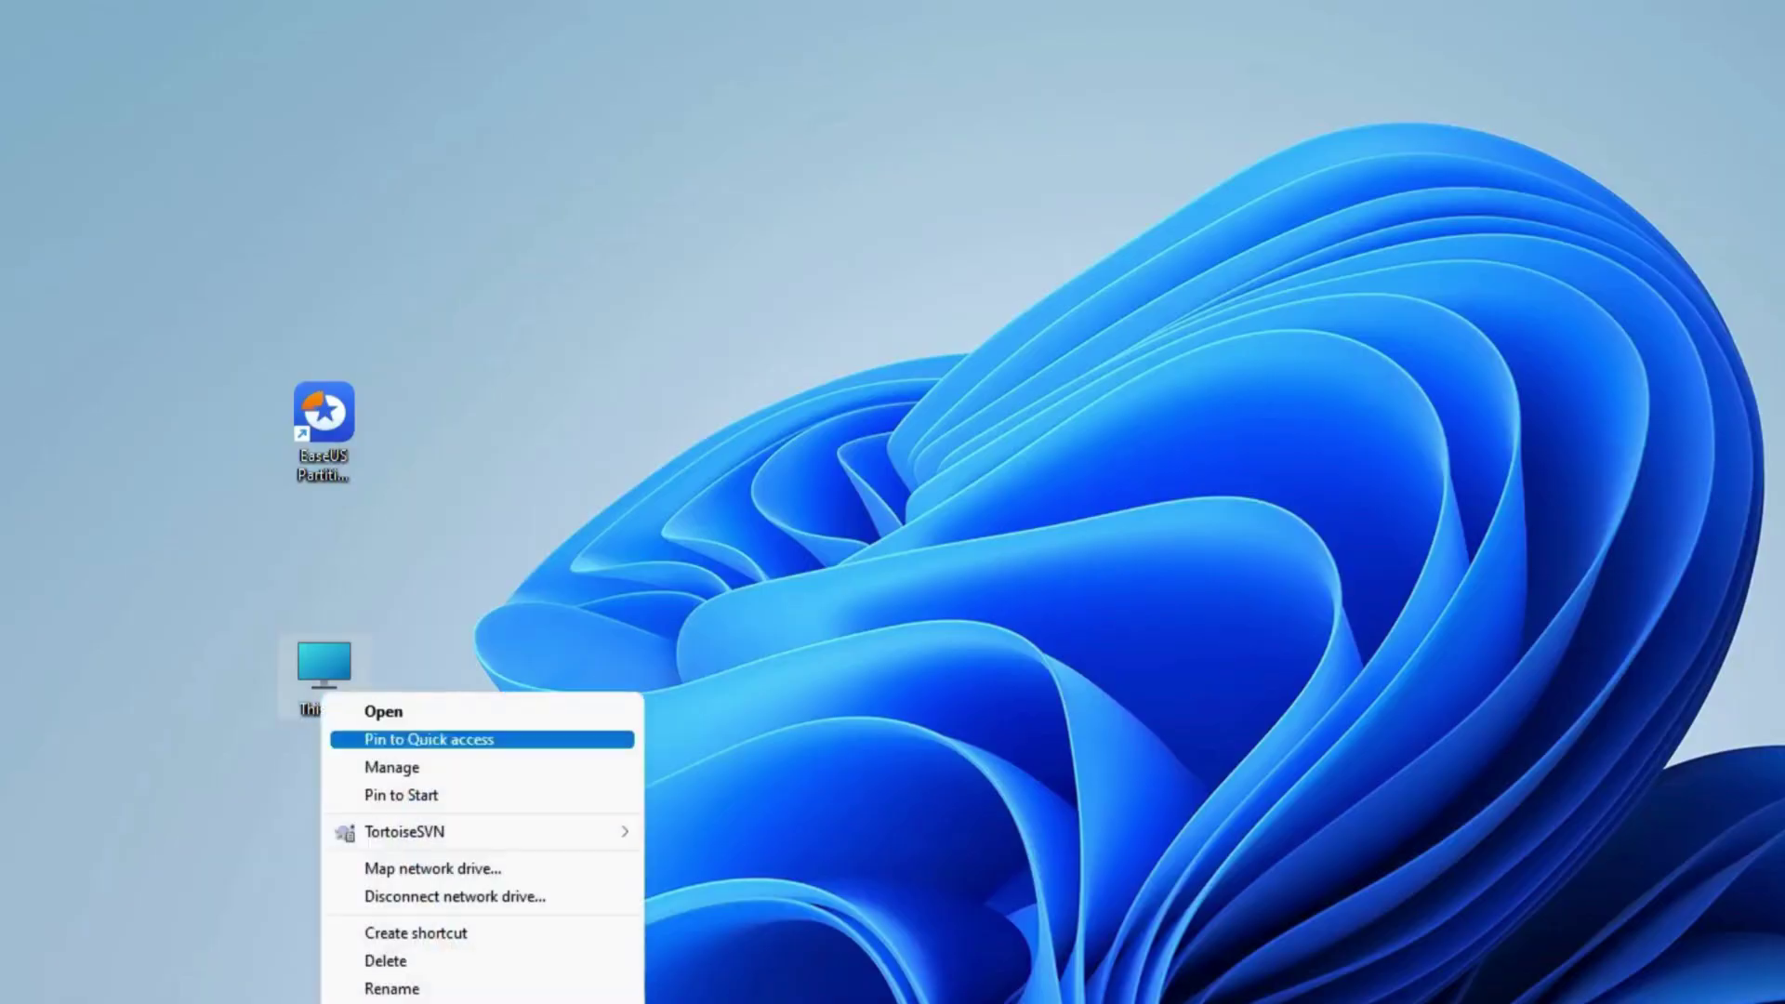
pyautogui.click(390, 766)
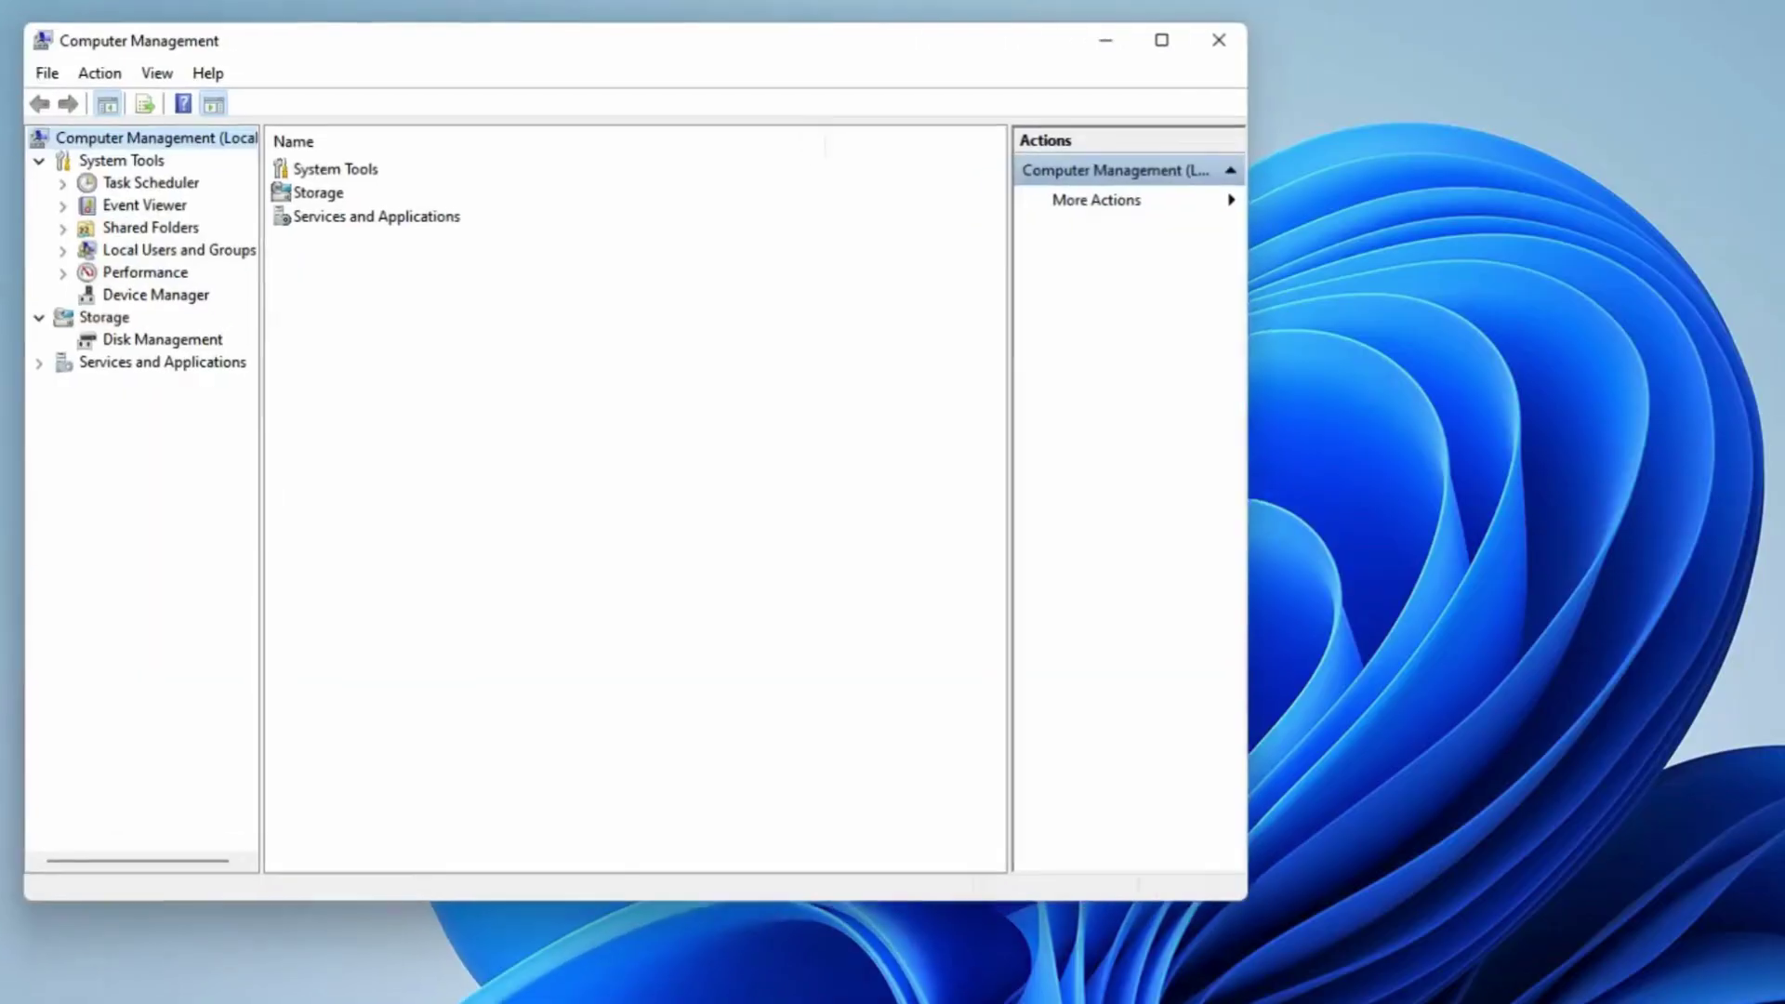
pyautogui.click(156, 337)
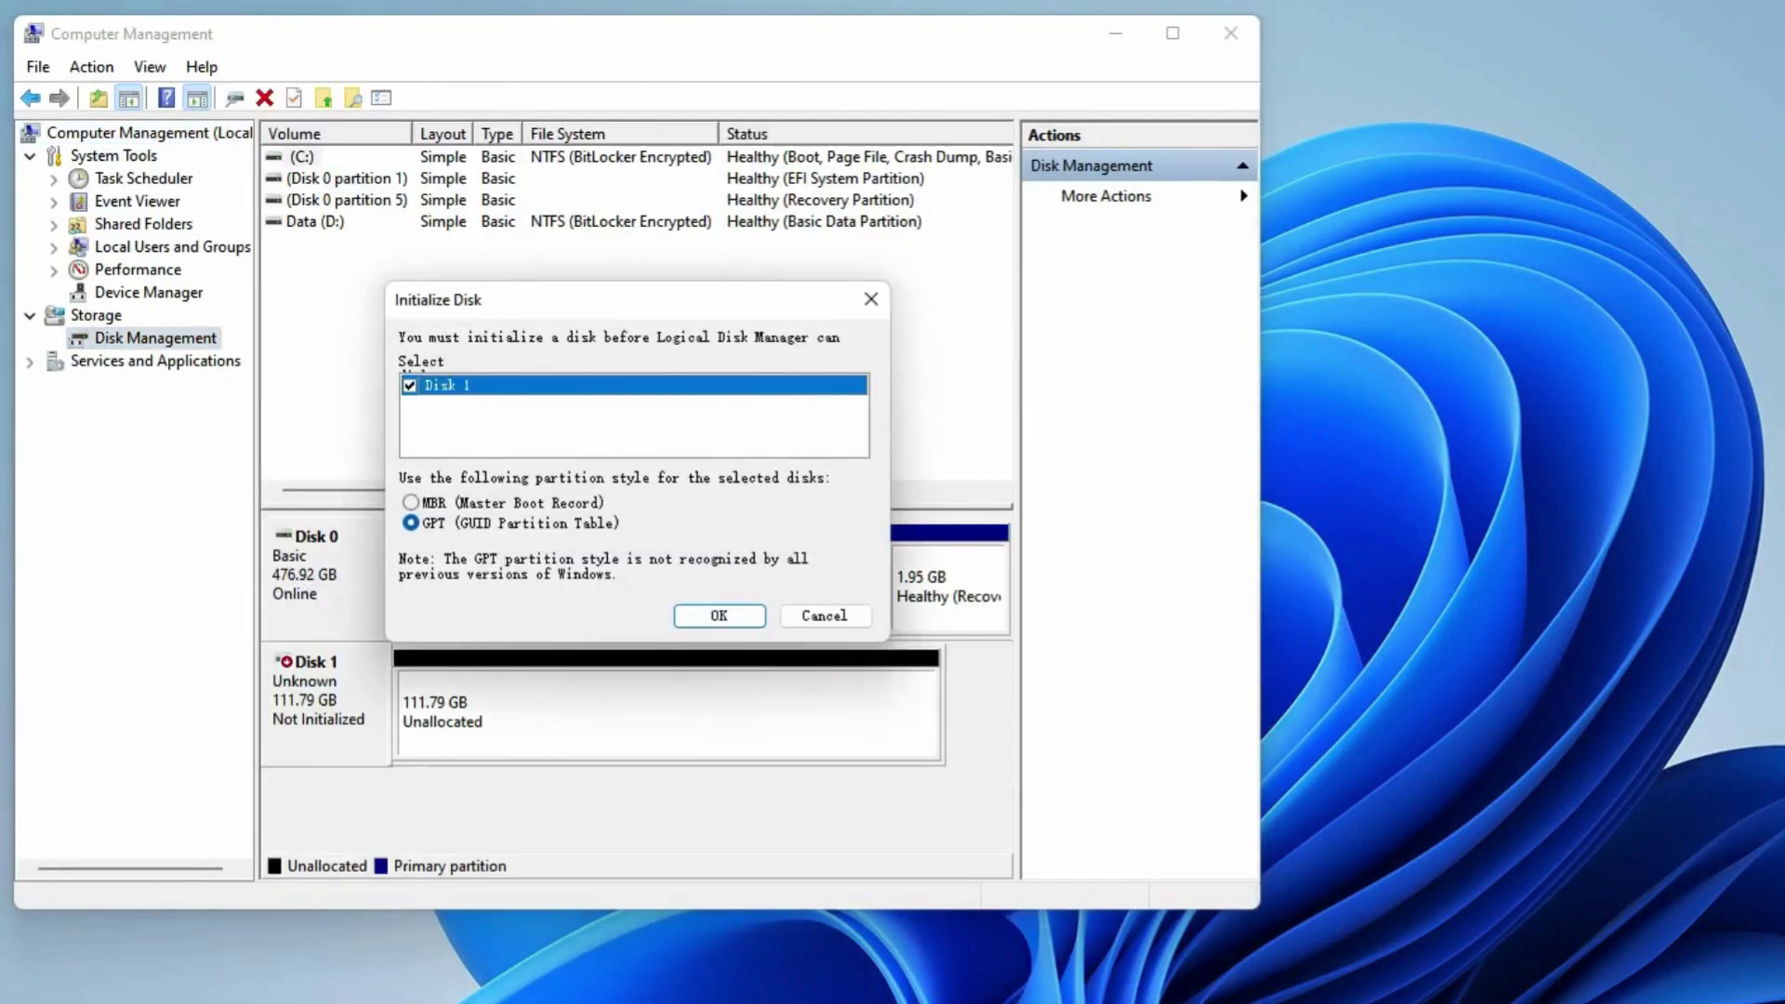
pyautogui.click(410, 501)
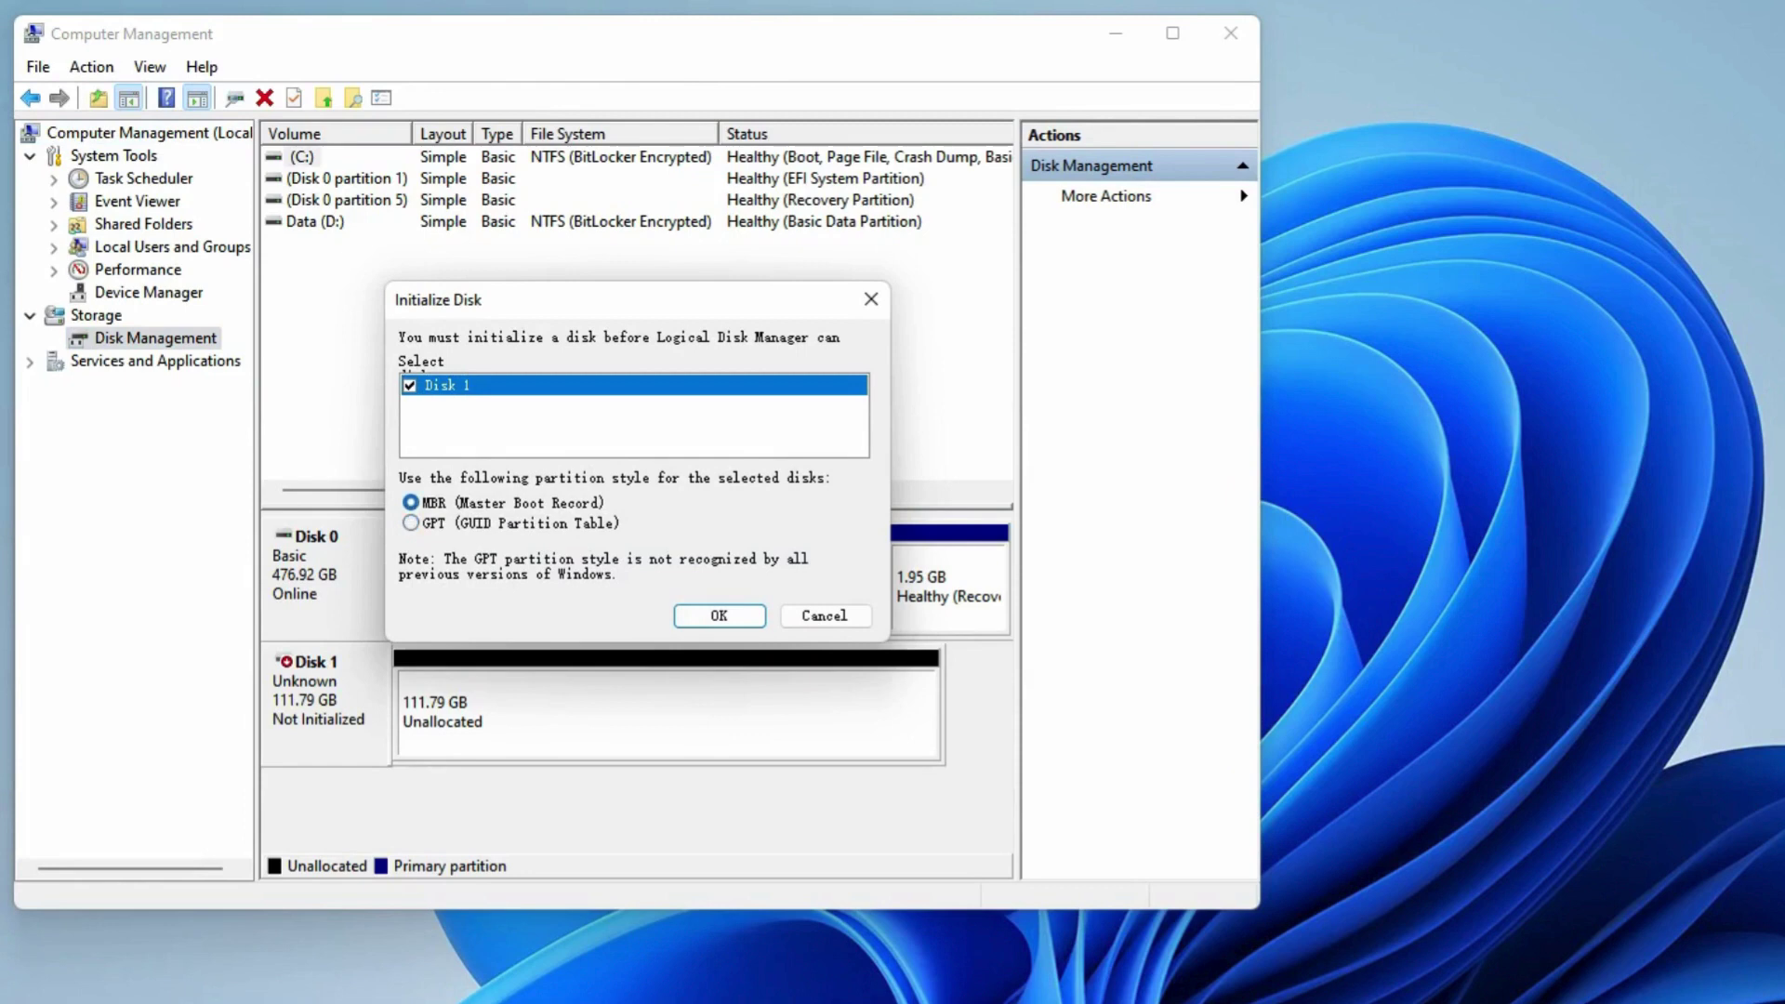
pyautogui.click(410, 523)
pyautogui.press('Return')
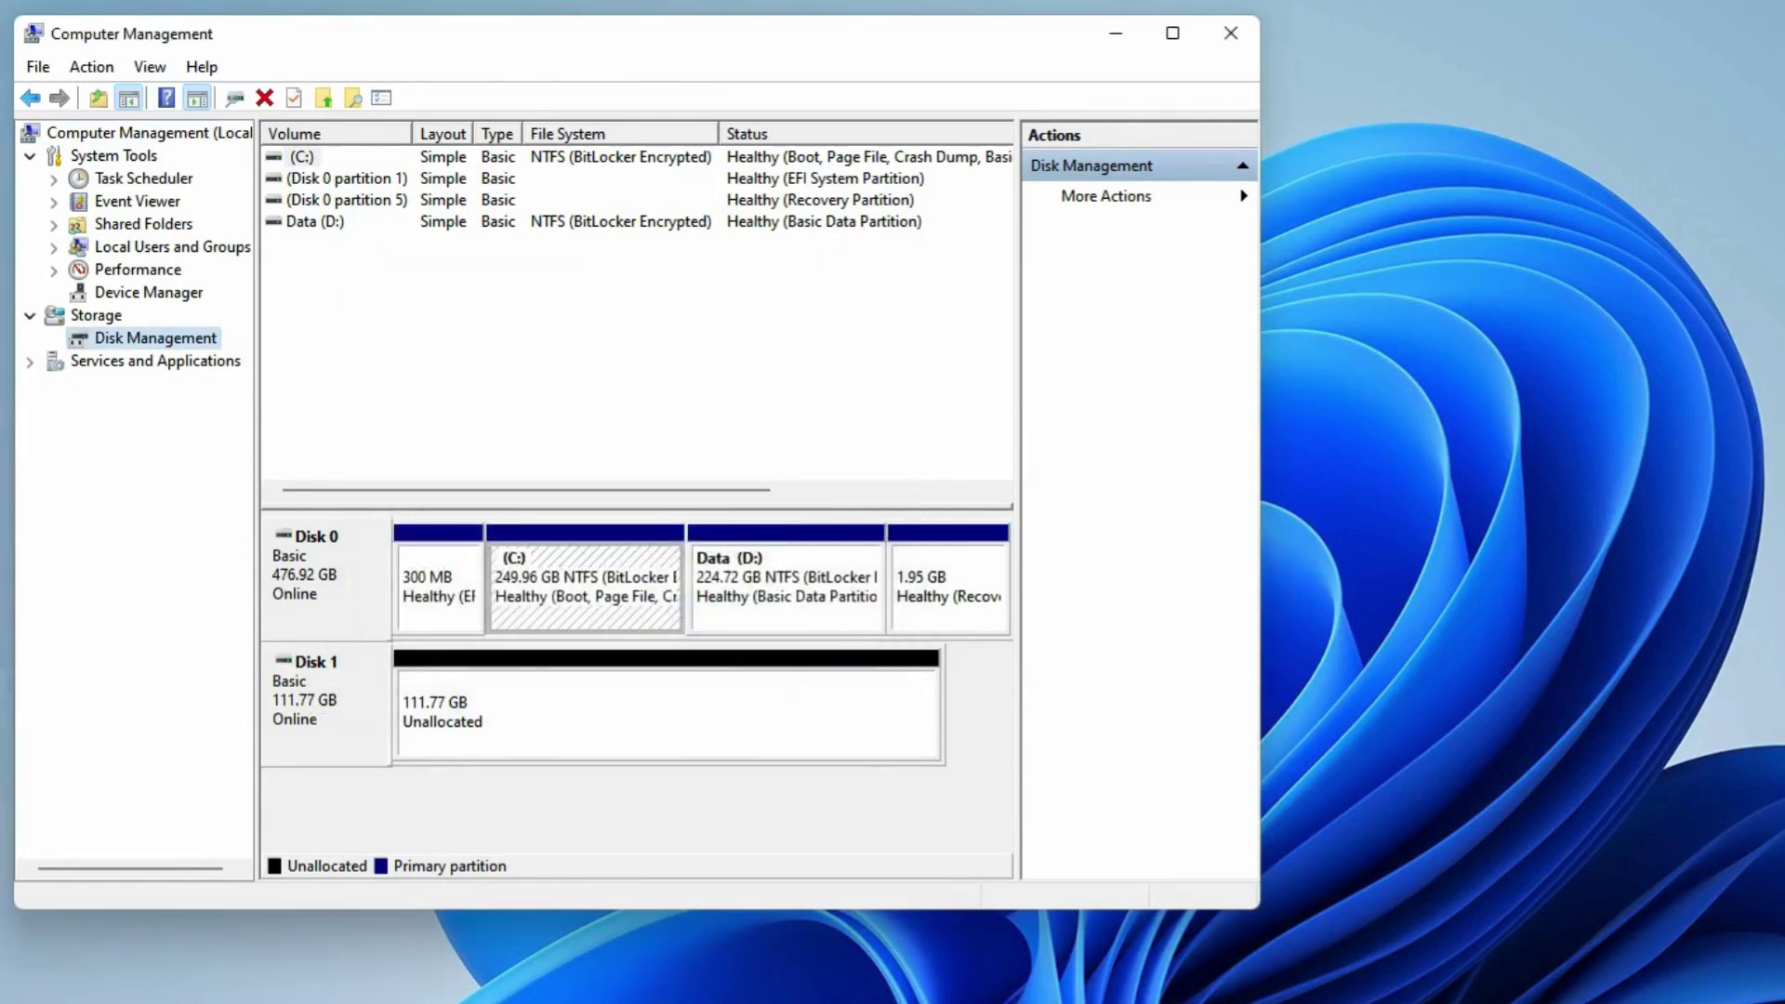
# Step: Create a full-size 111.77 GB simple volume E:, NTFS quick-formatted and labelled New Volume
pyautogui.rightClick(549, 703)
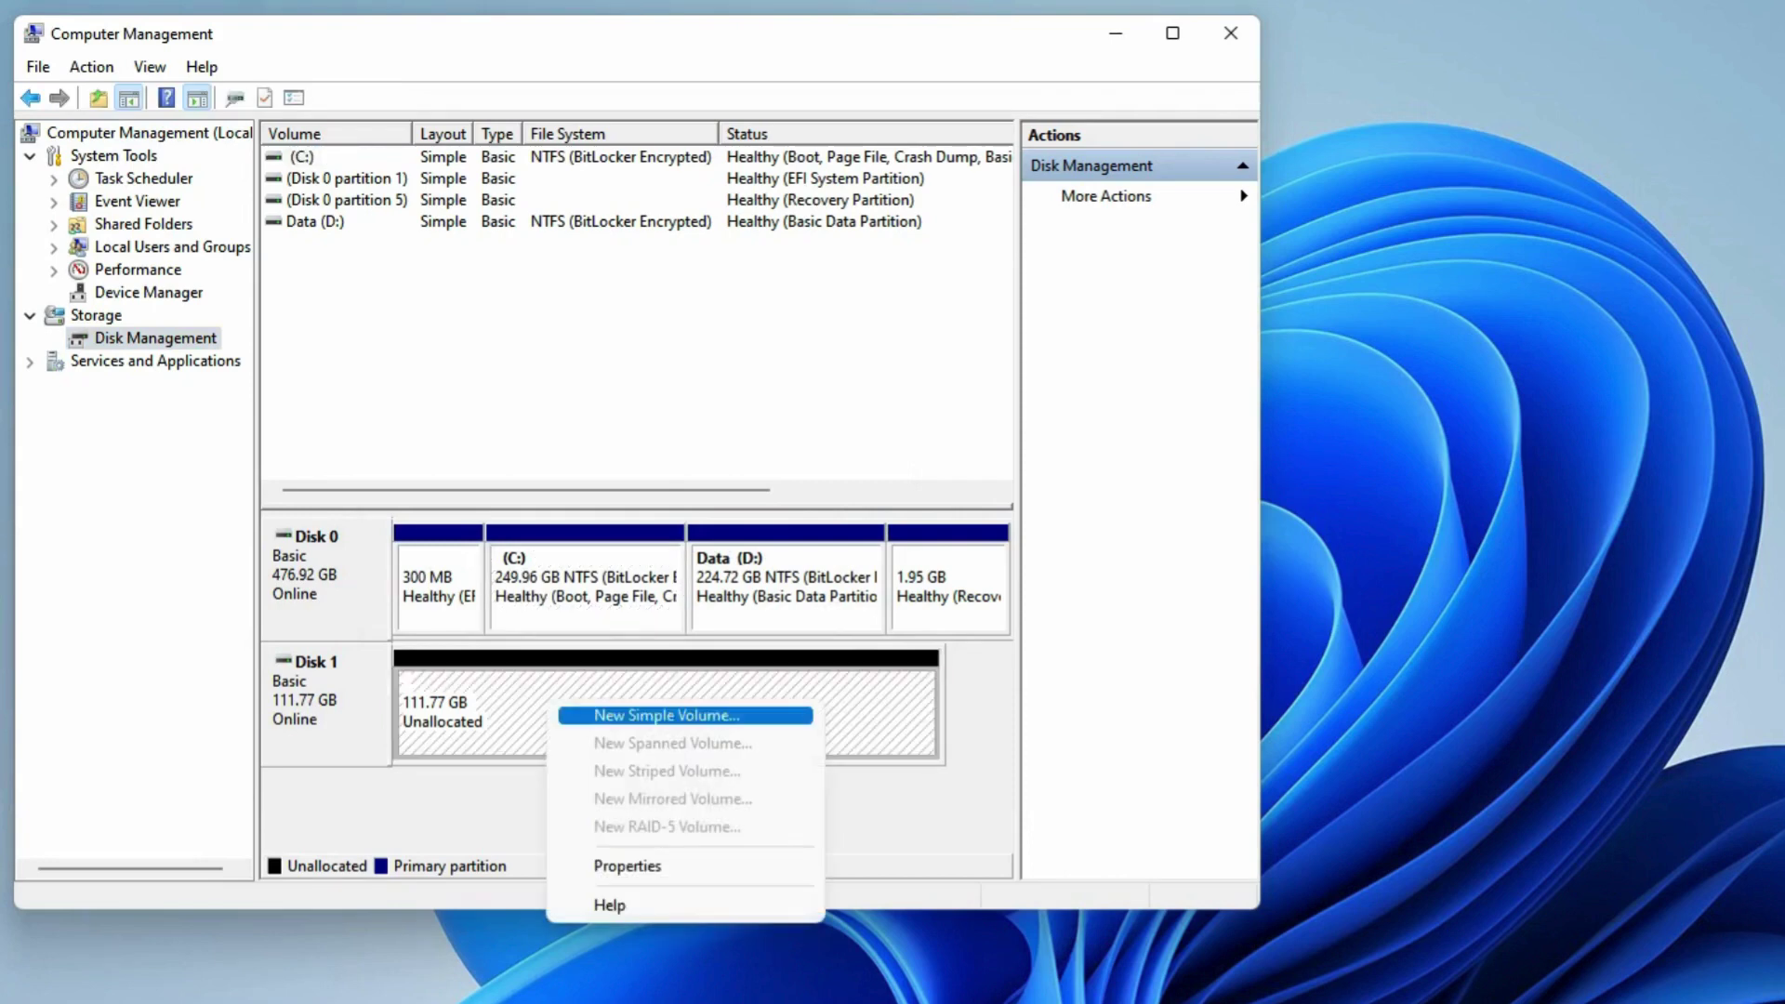
pyautogui.press('Return')
pyautogui.press('Return')
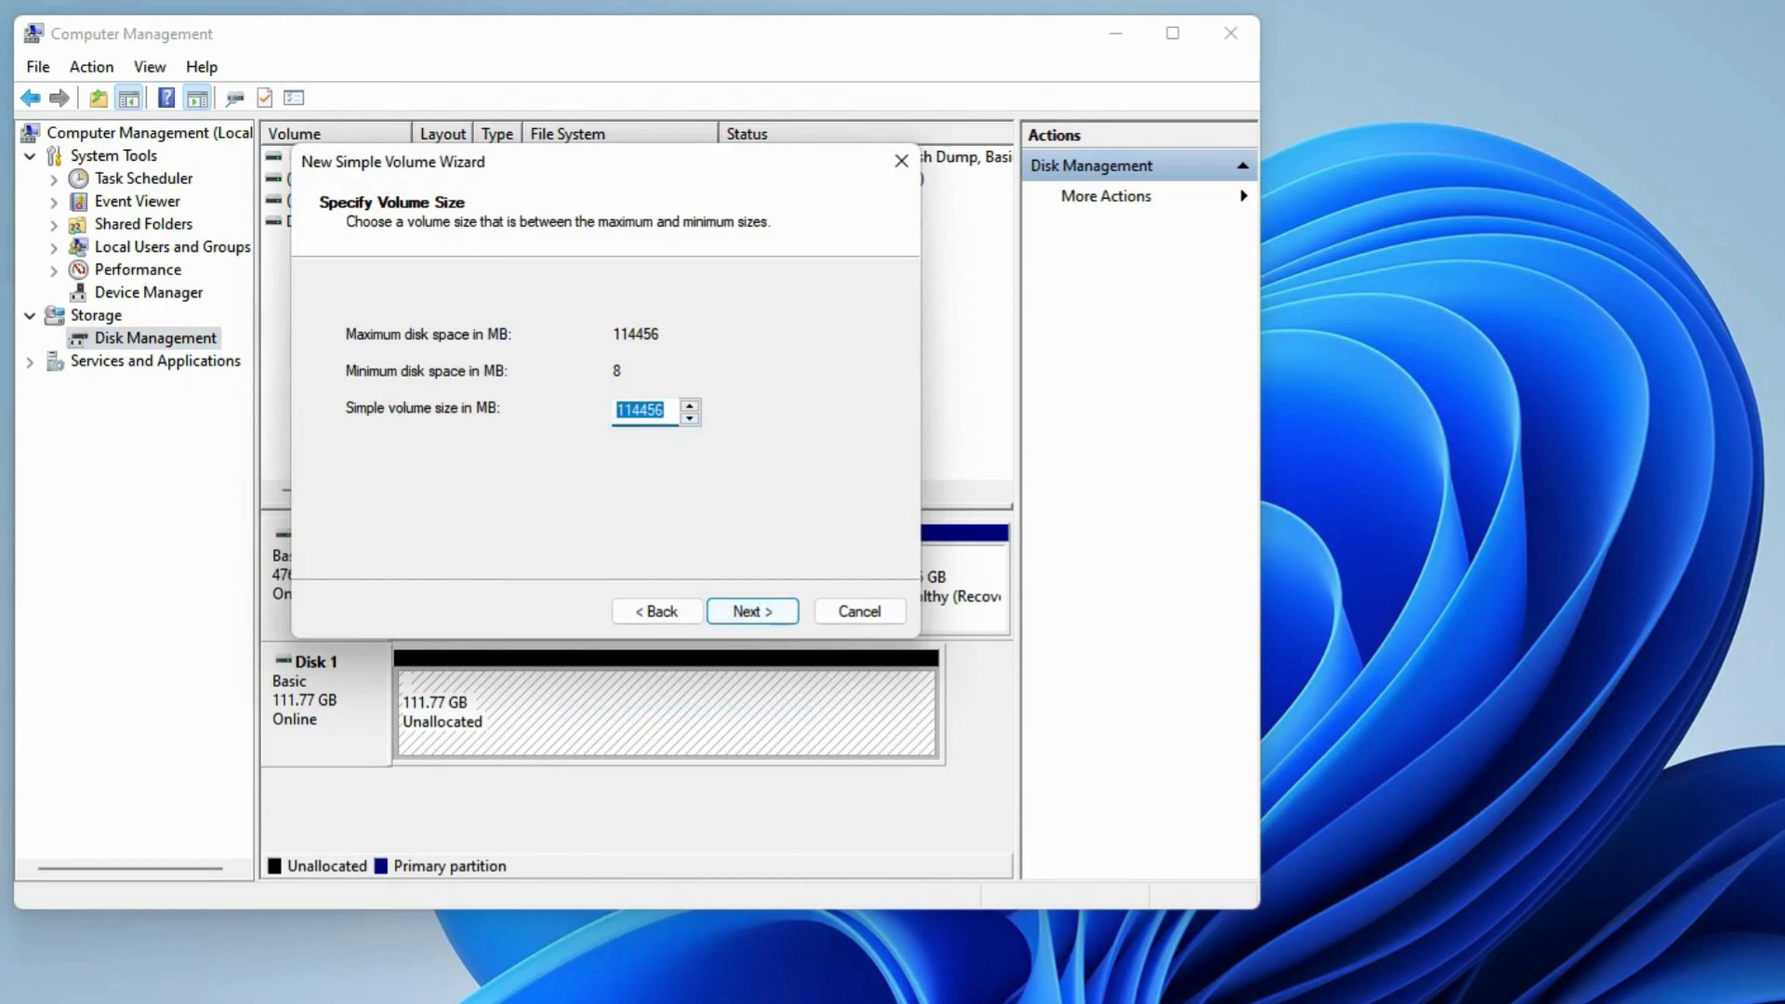
pyautogui.press('Return')
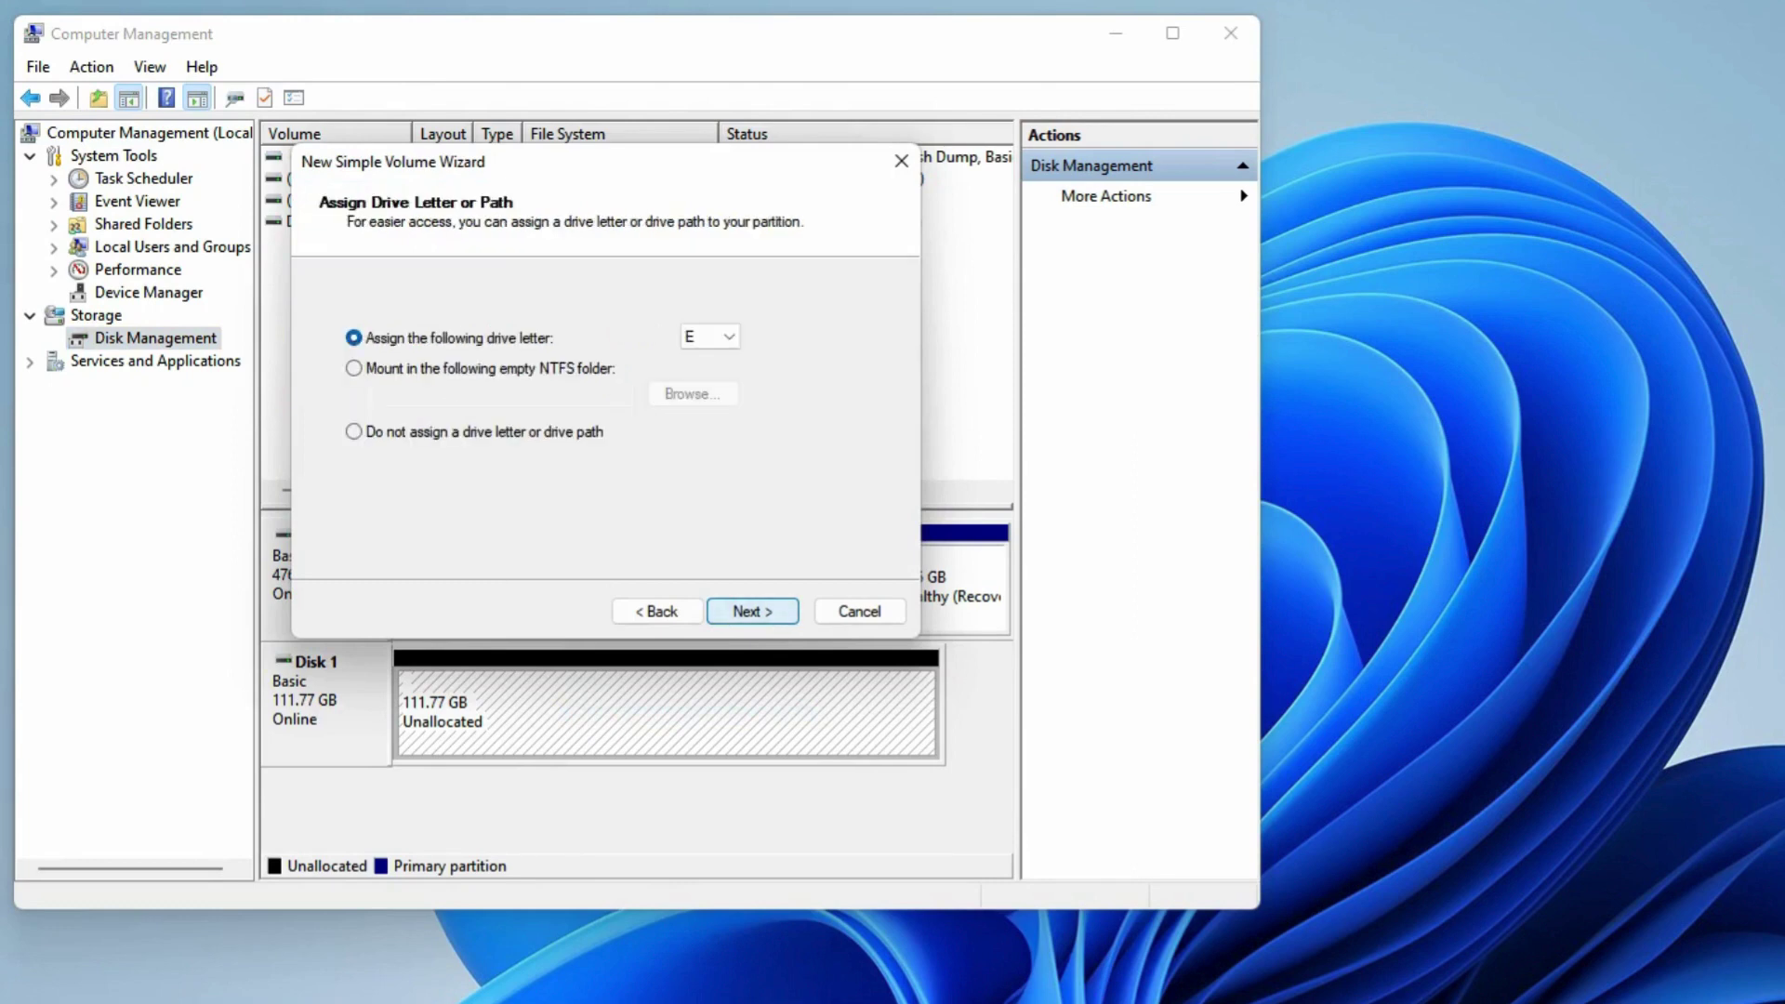
pyautogui.press('Return')
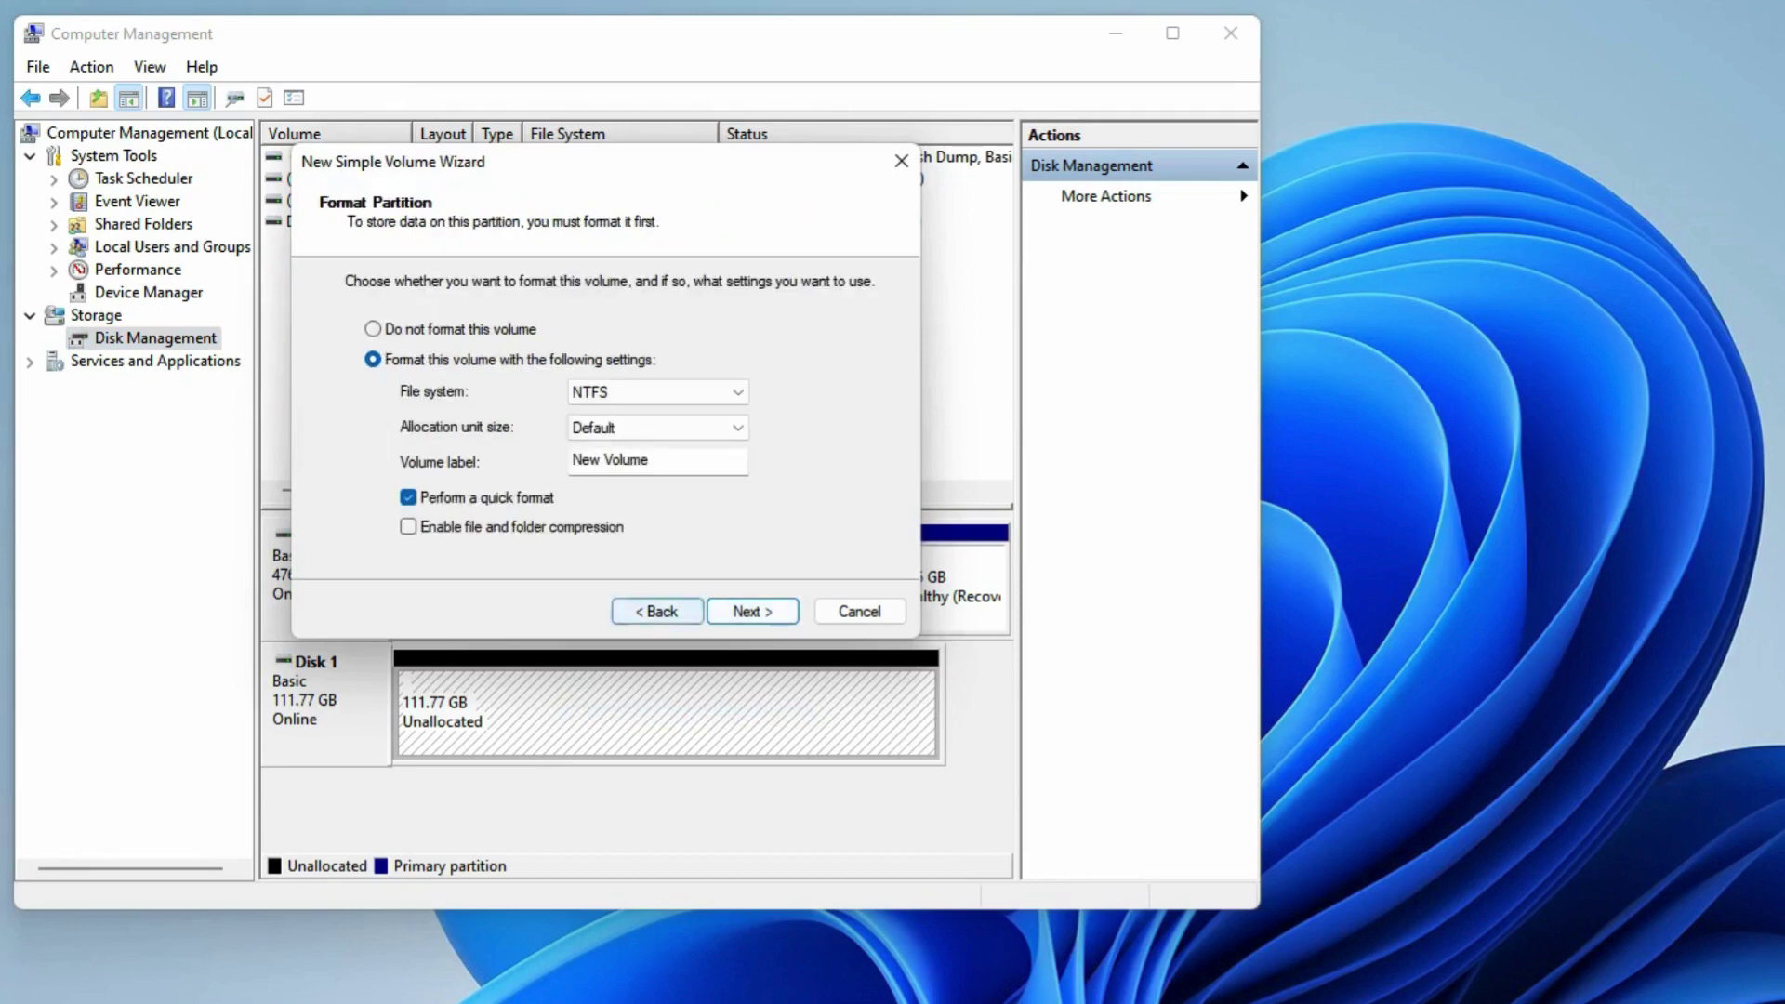
pyautogui.press('Return')
pyautogui.scroll(-1, 688, 395)
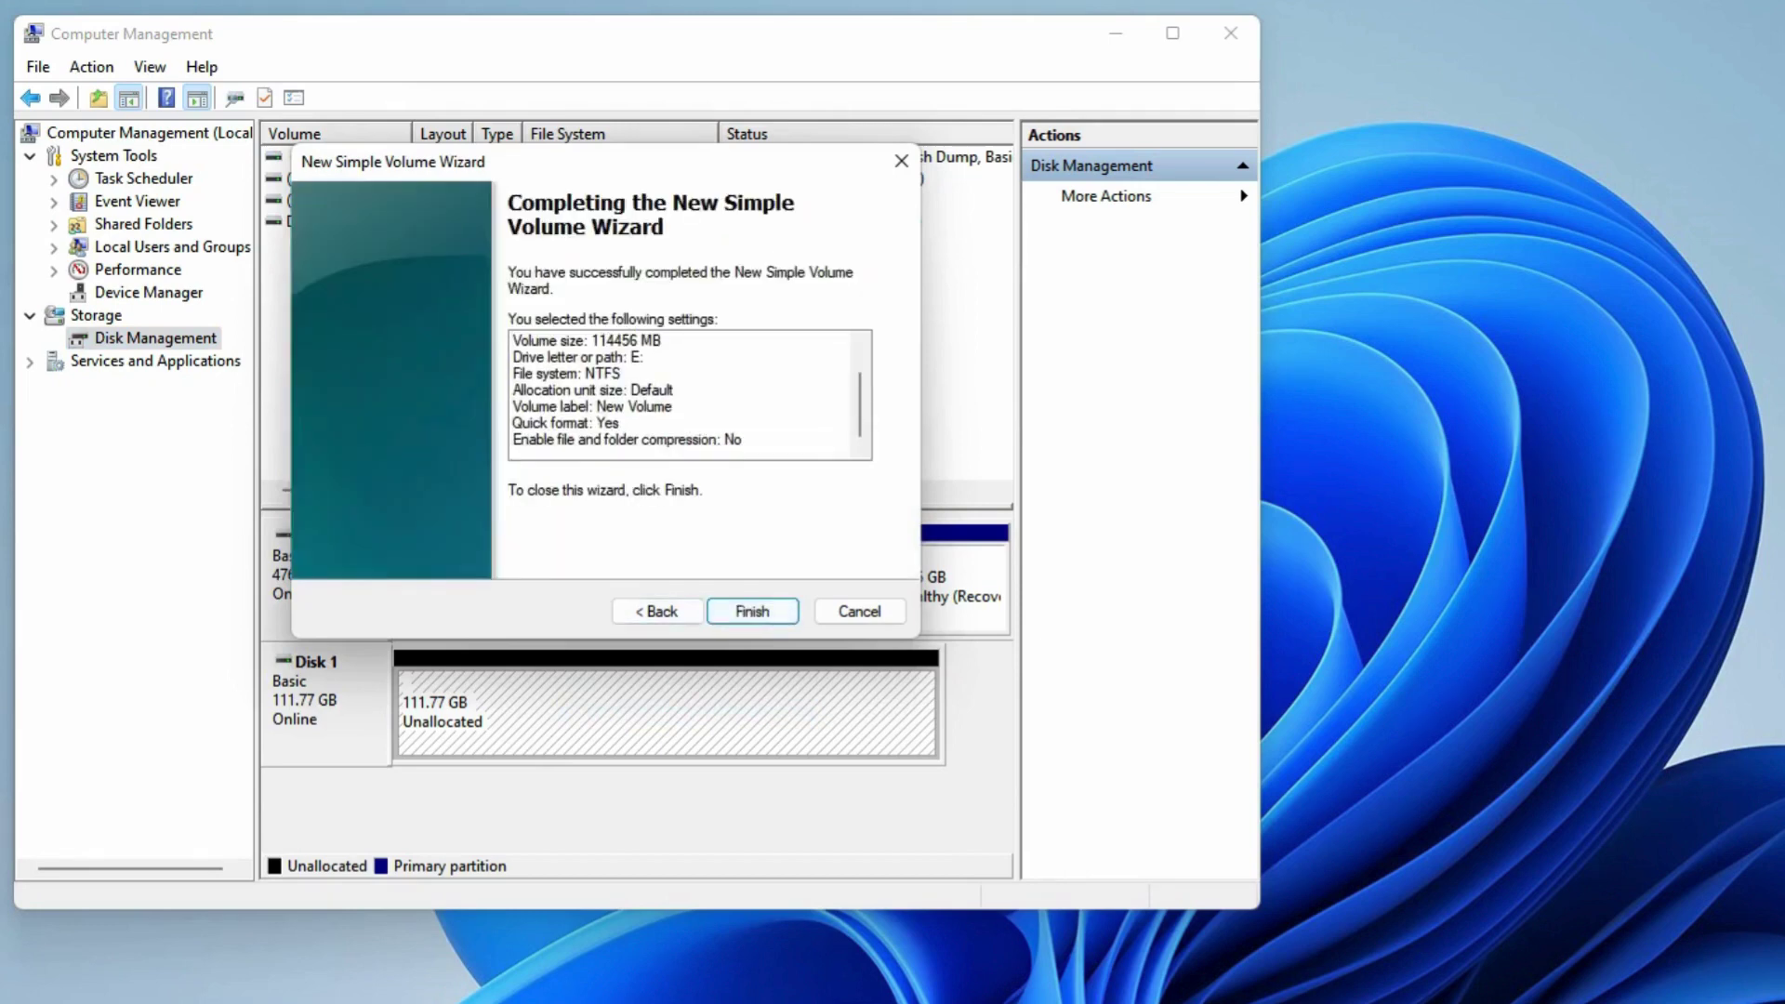
pyautogui.press('Return')
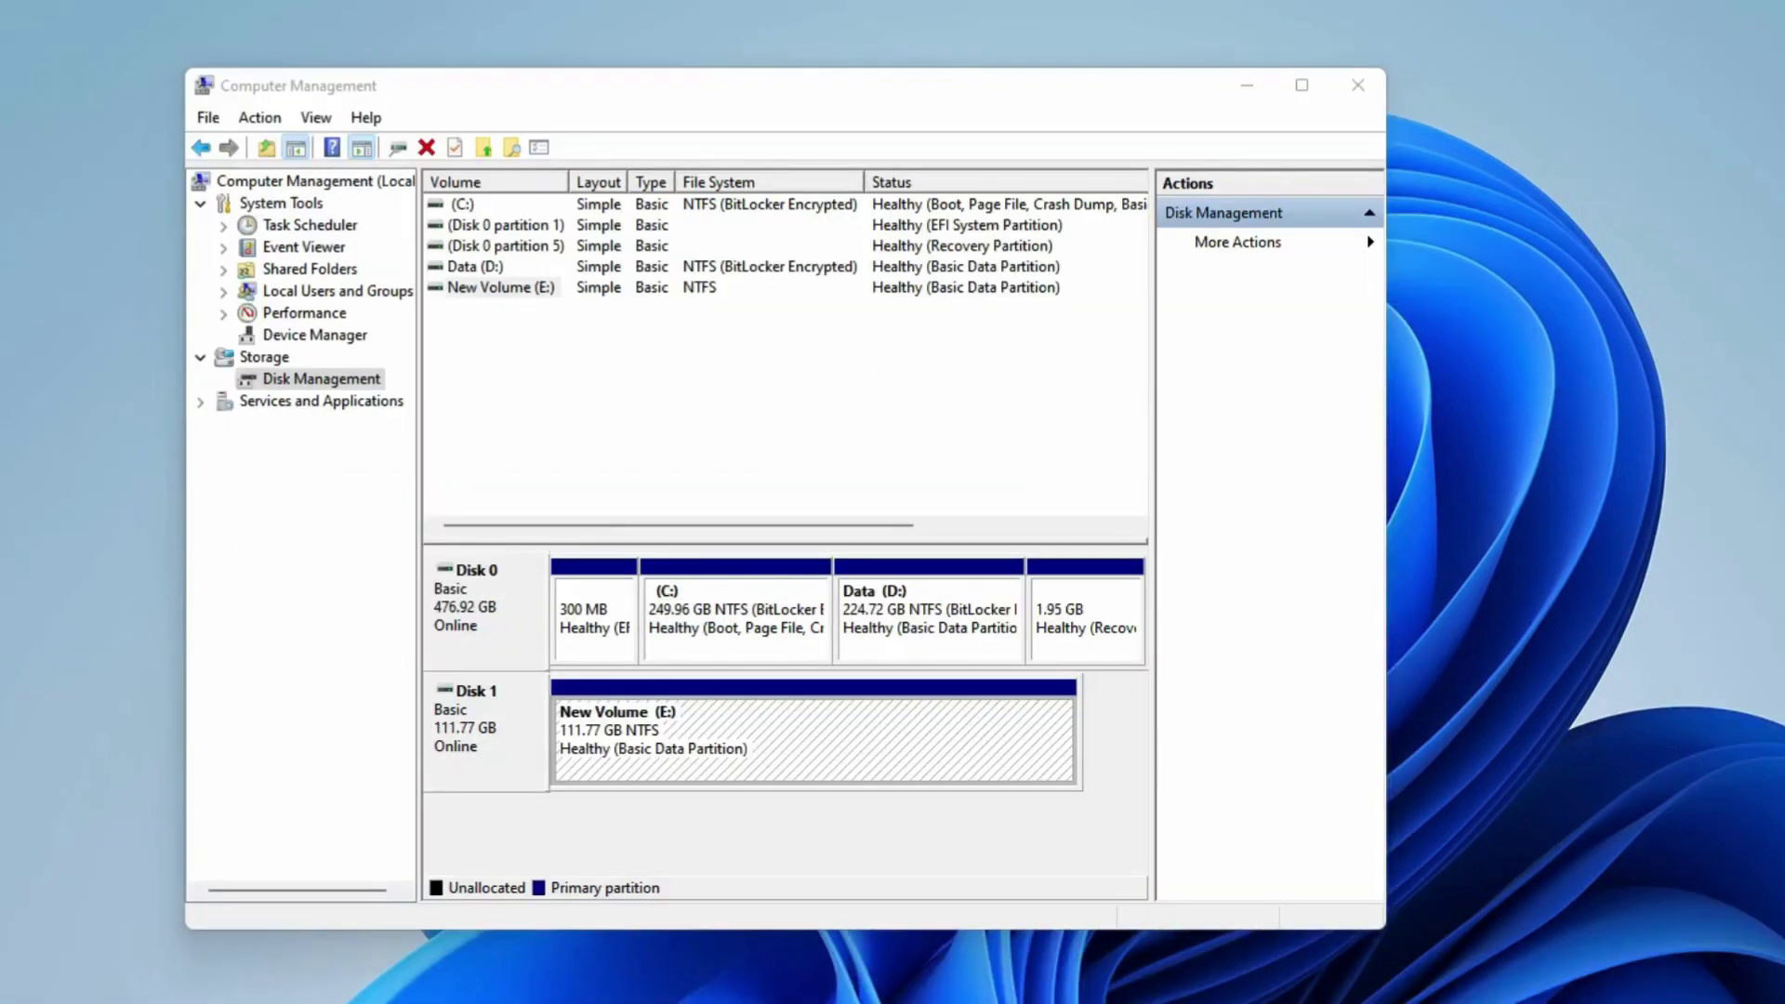
# Step: Shrink E: to 3.06 GB, then start a new simple volume in the freed 108.72 GB
pyautogui.rightClick(749, 729)
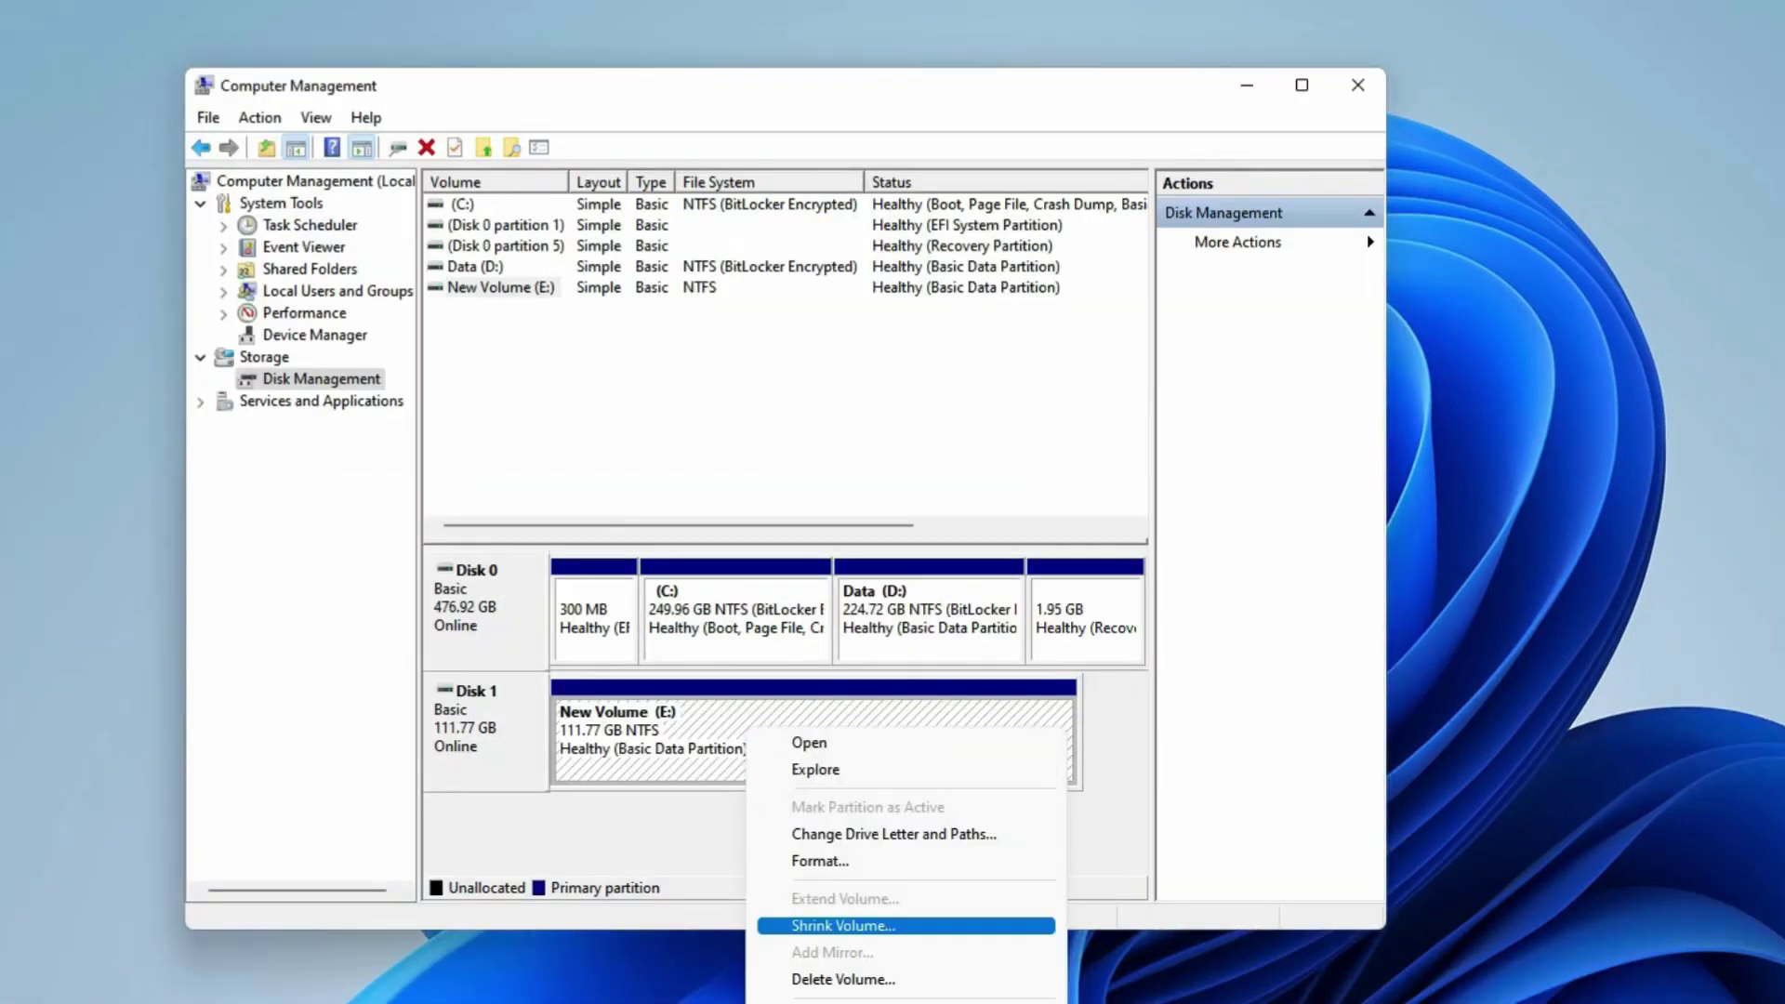
pyautogui.click(843, 925)
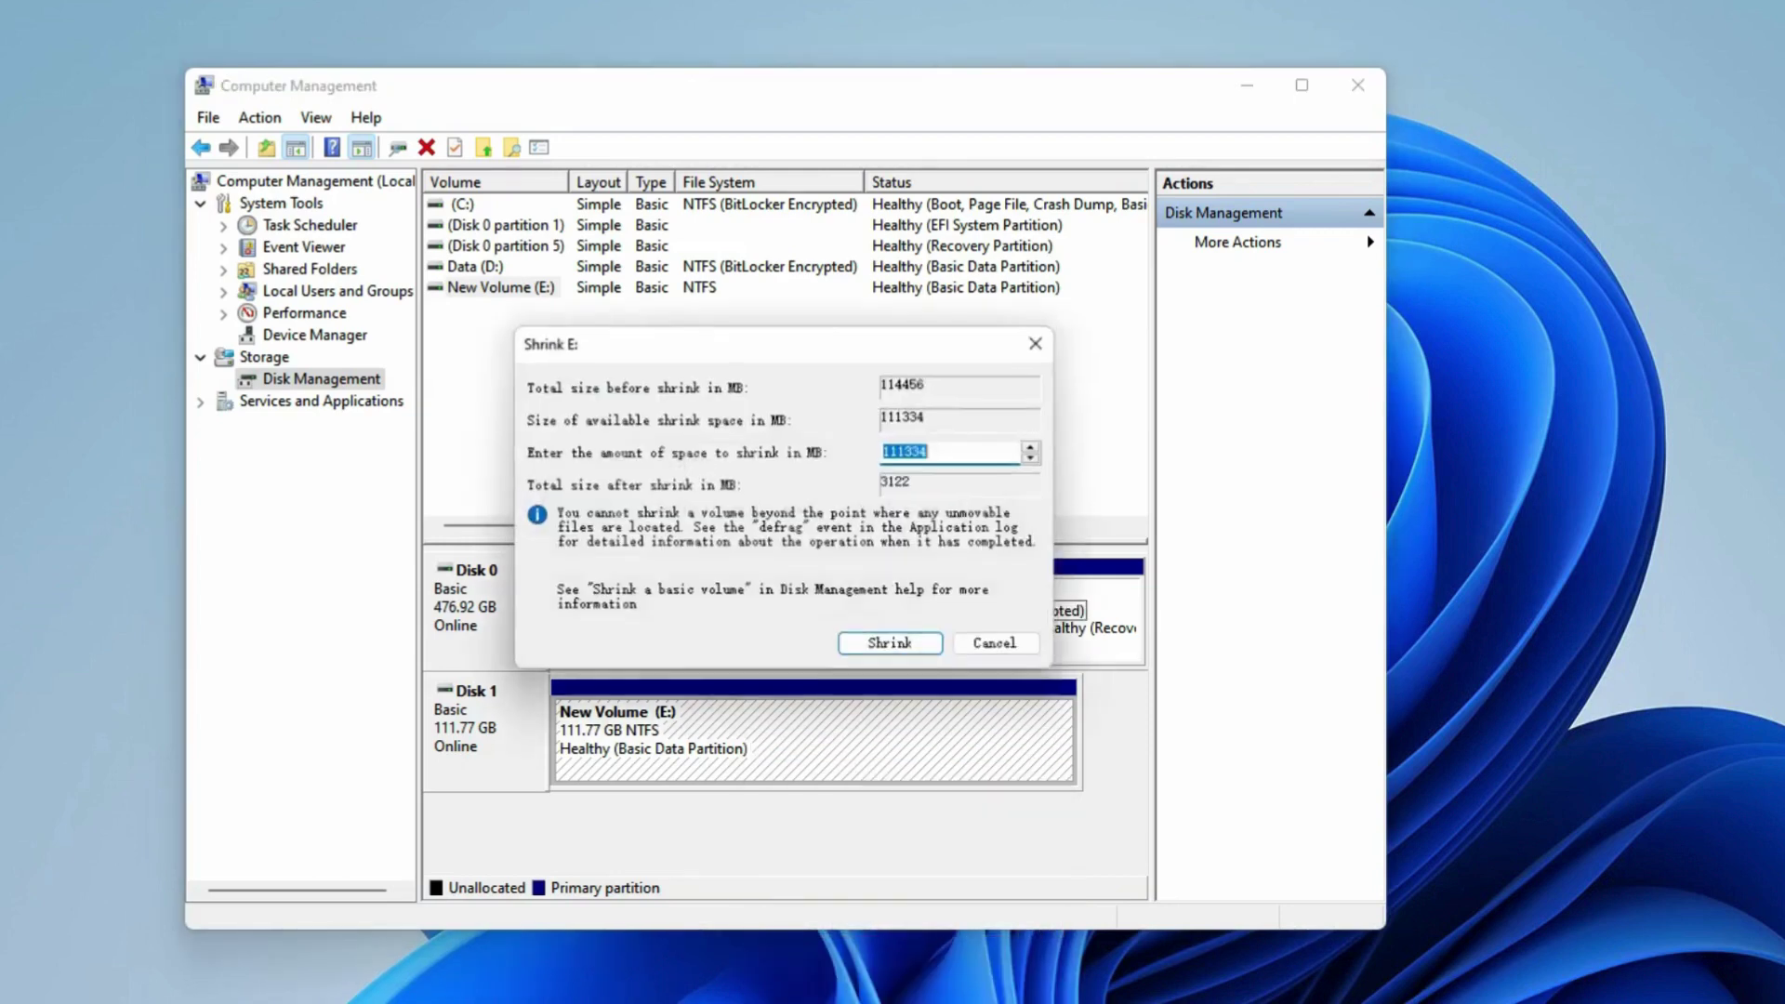
pyautogui.press('Down')
pyautogui.press('Down')
pyautogui.press('Down')
pyautogui.press('Down')
pyautogui.press('Down')
pyautogui.press('Down')
pyautogui.press('Down')
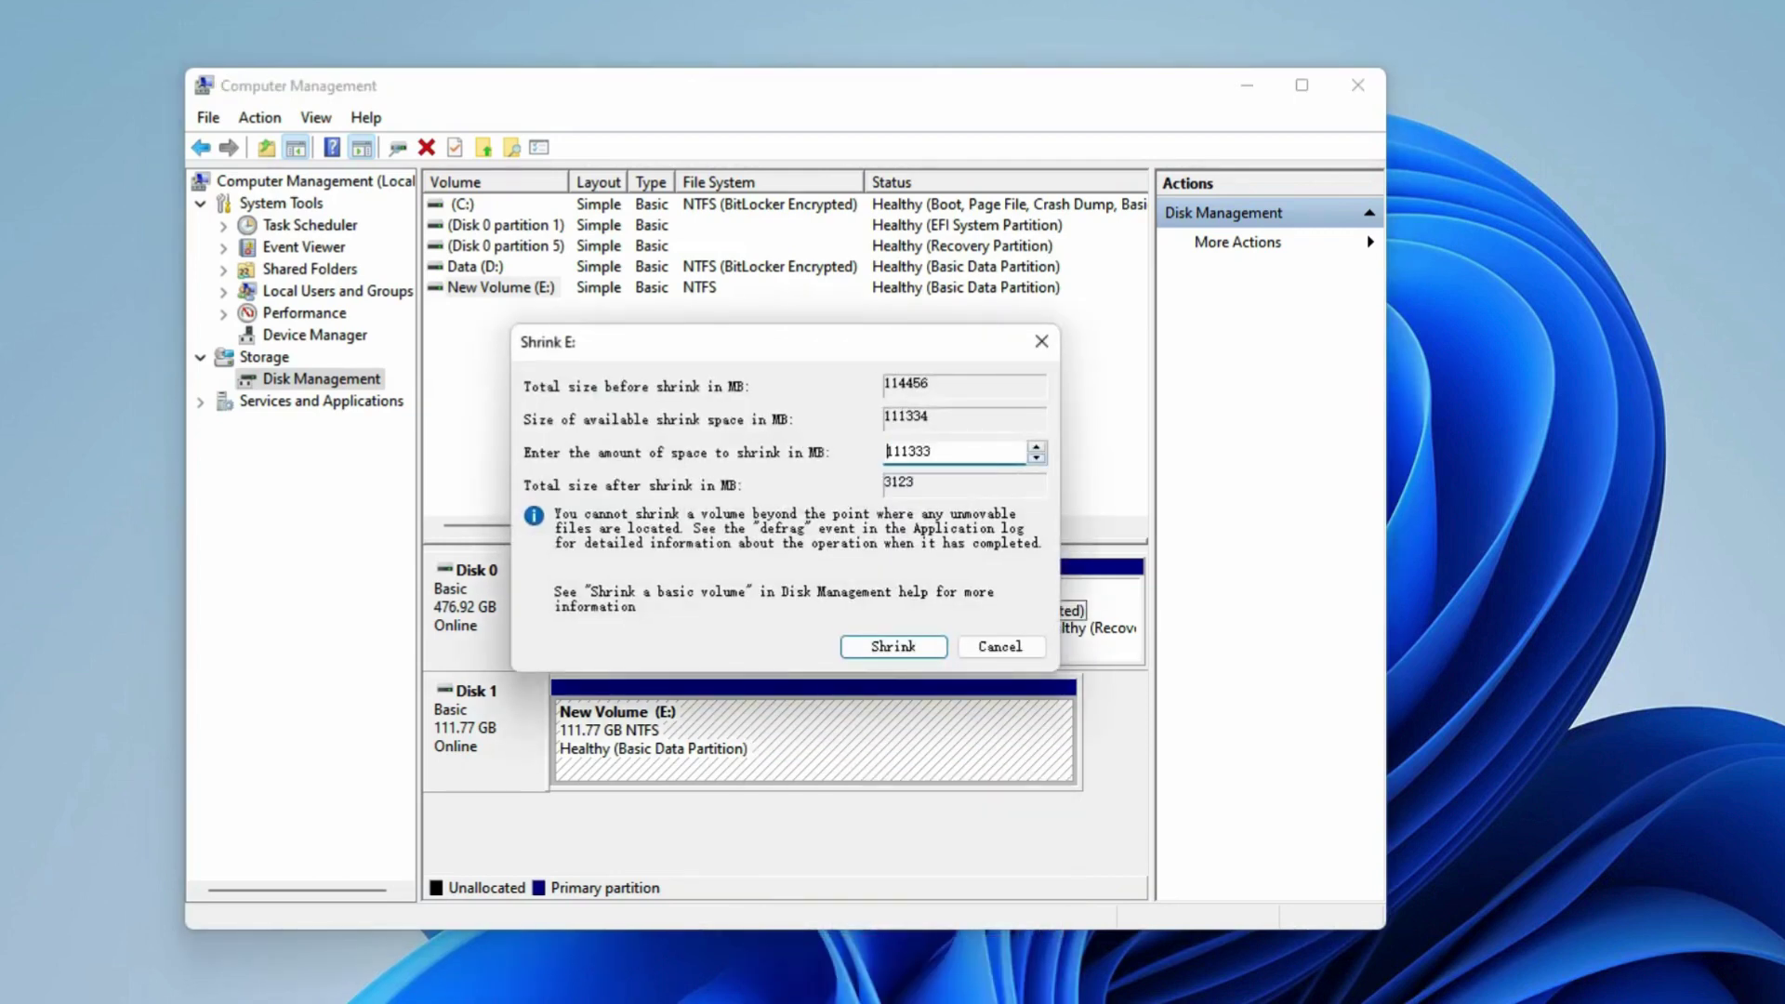
pyautogui.press('Down')
pyautogui.press('Down')
pyautogui.press('Return')
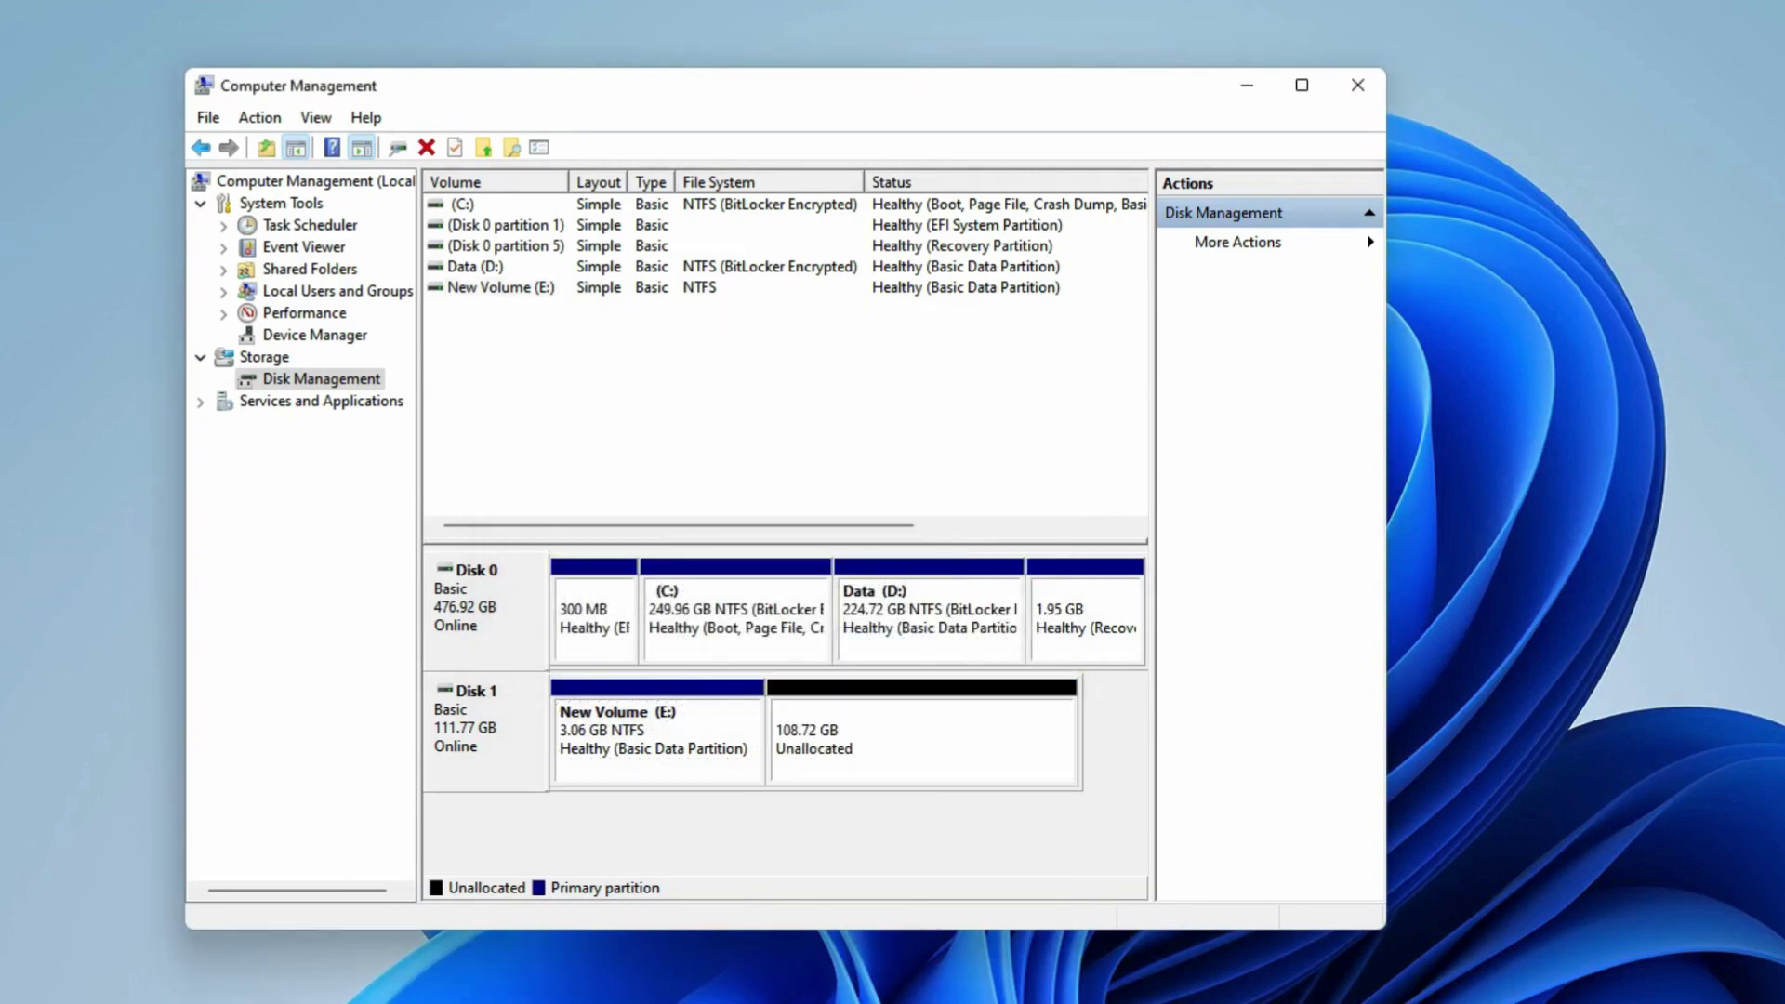
pyautogui.rightClick(847, 728)
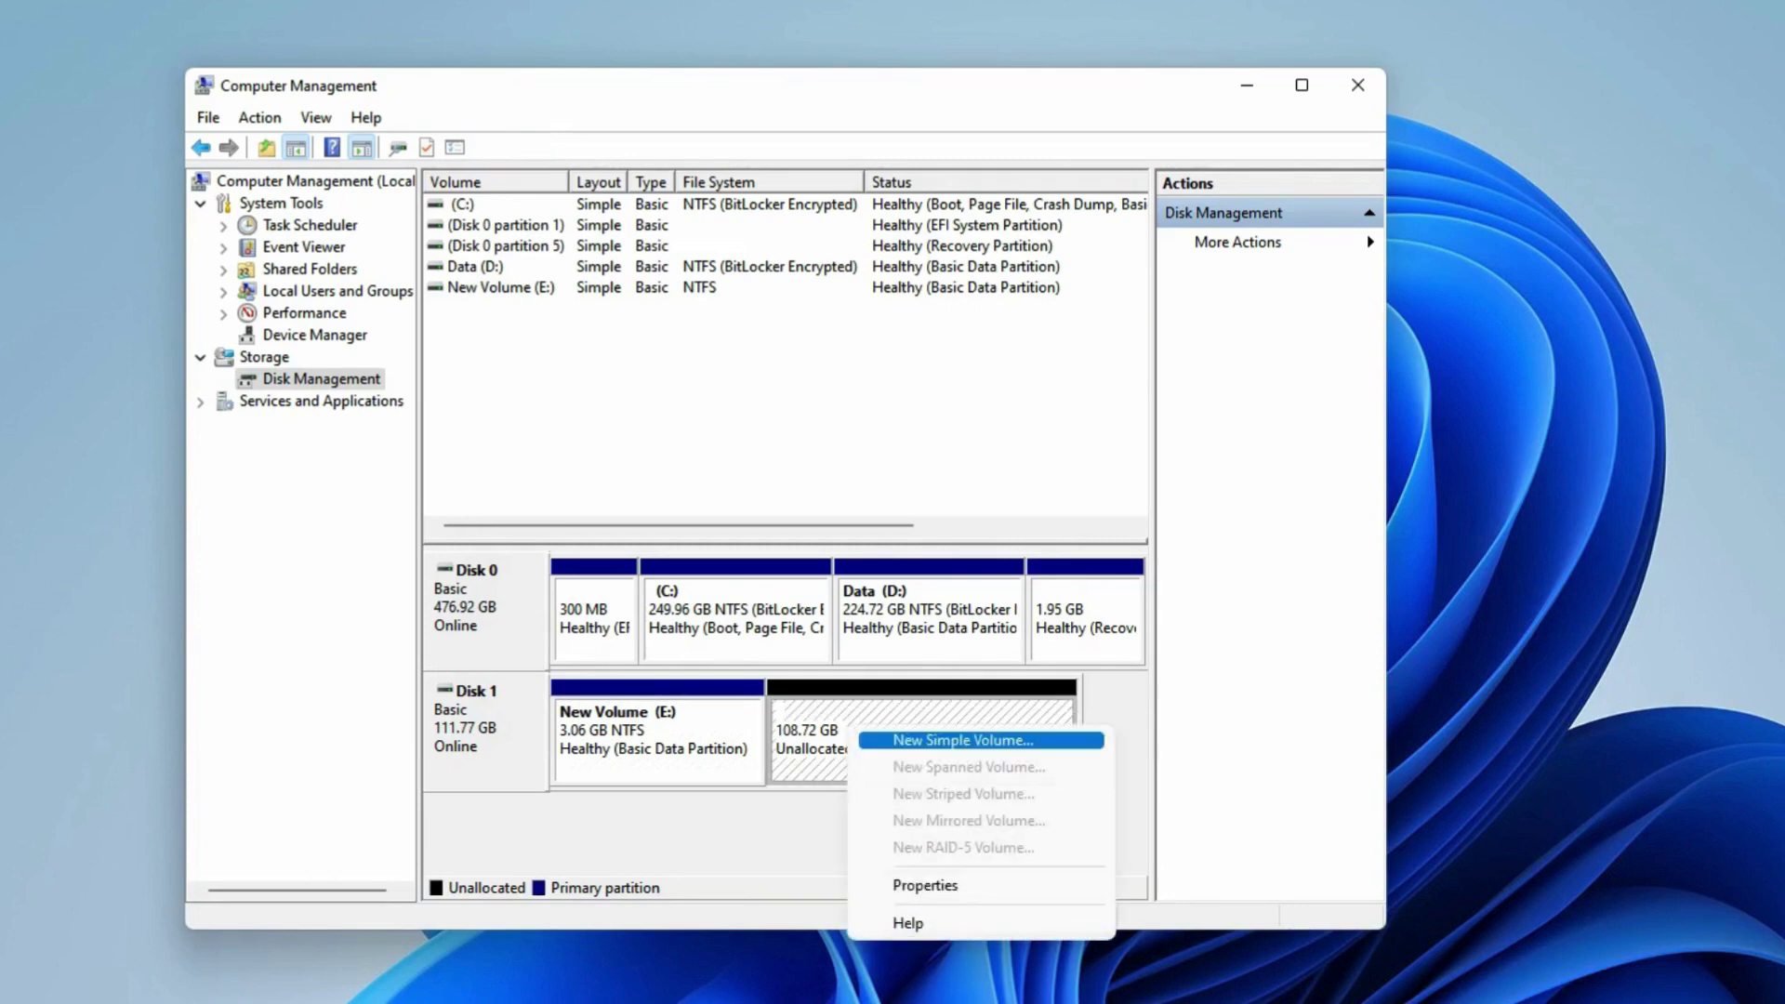
pyautogui.press('Return')
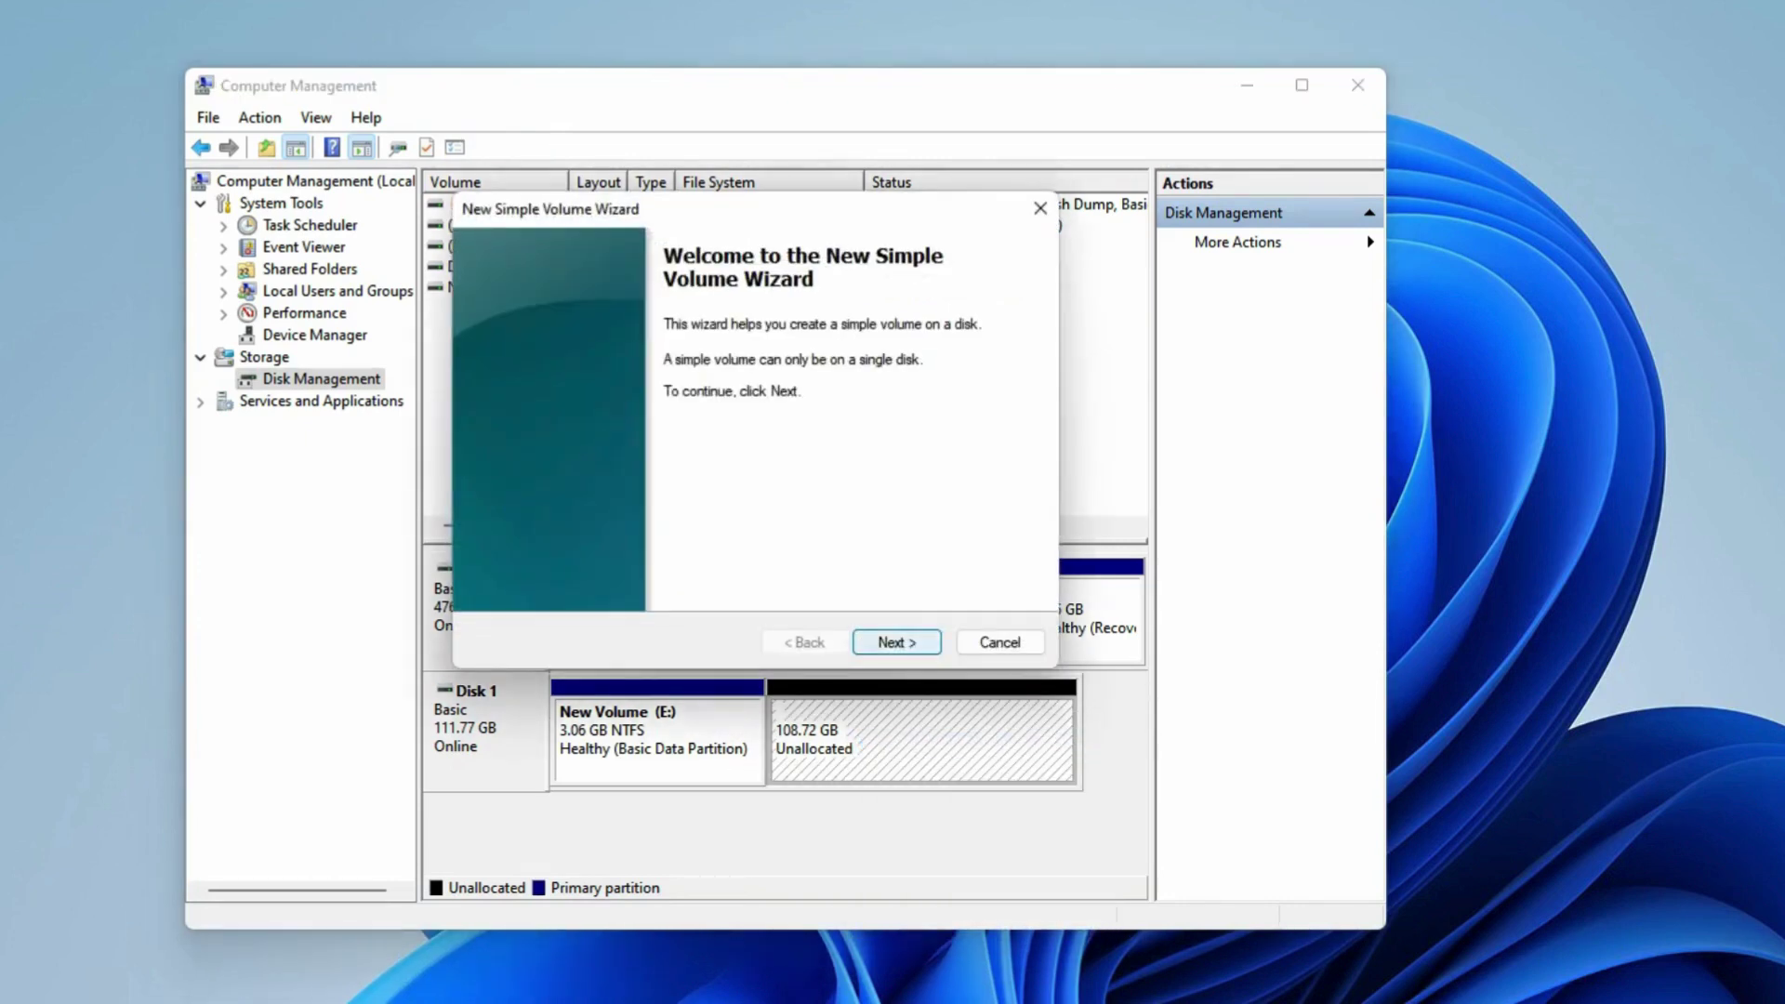